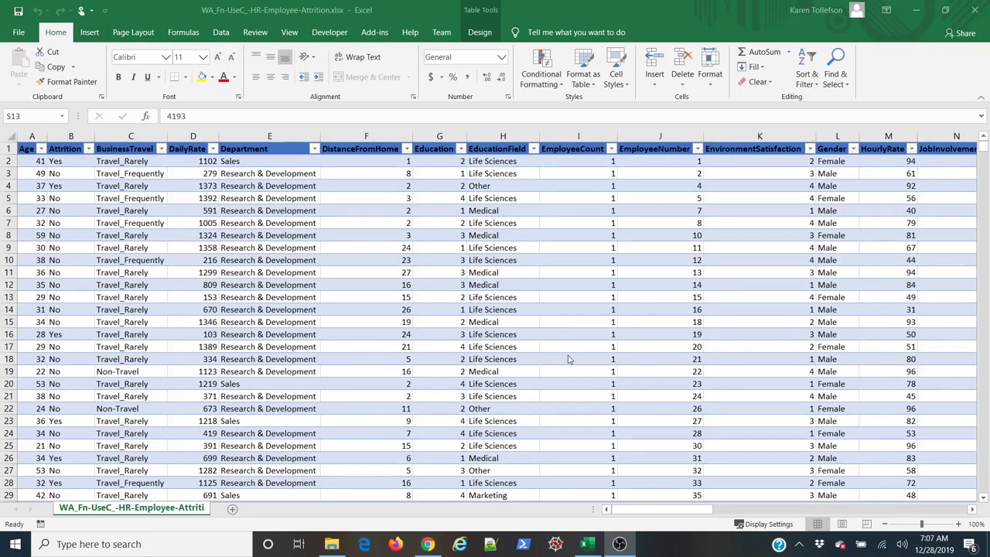
Step: Scroll across the employee table to the MonthlyIncome column and select some of its values
{"action": "left_click", "coordinate": [8, 161]}
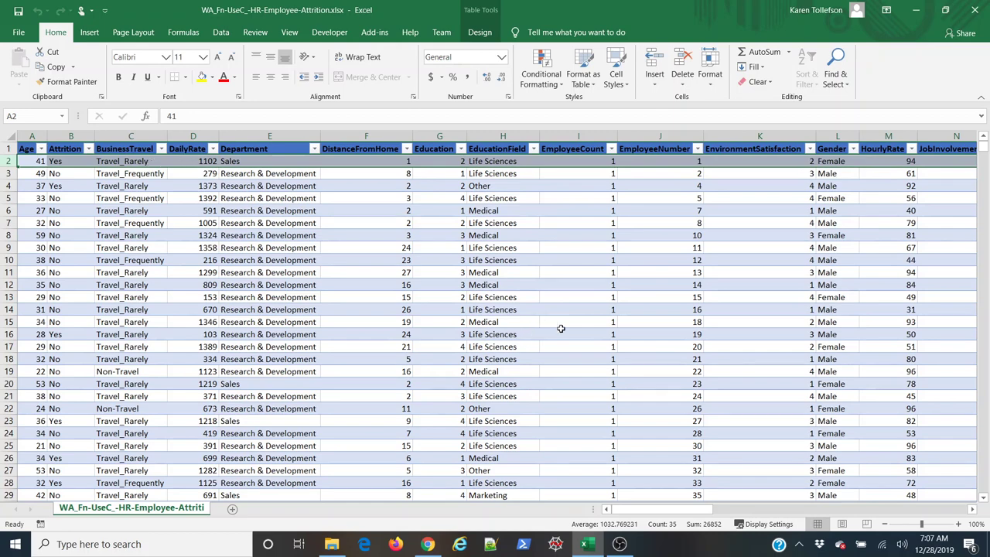
{"action": "left_click_drag", "start_coordinate": [635, 510], "coordinate": [762, 488]}
{"action": "left_click", "coordinate": [512, 162]}
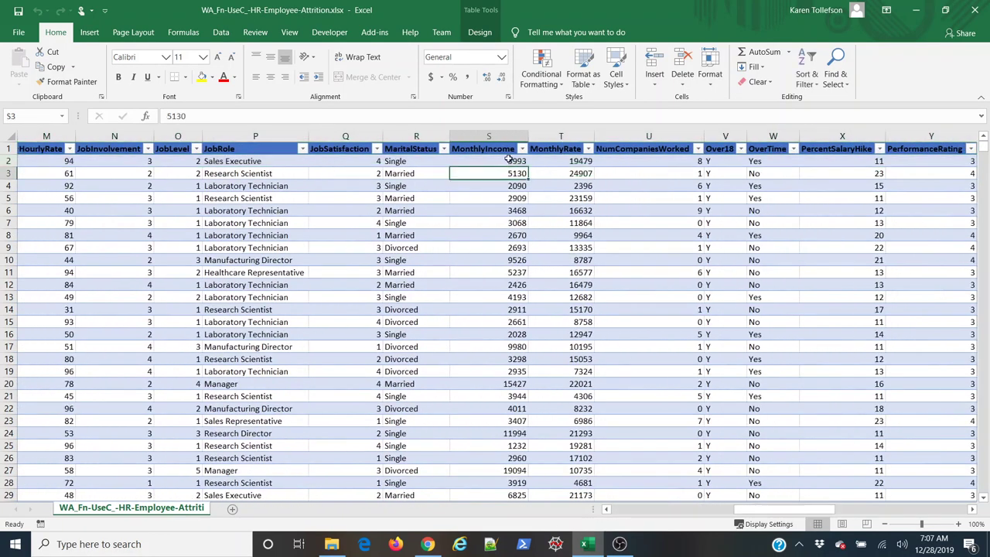
{"action": "left_click_drag", "start_coordinate": [510, 166], "coordinate": [508, 309]}
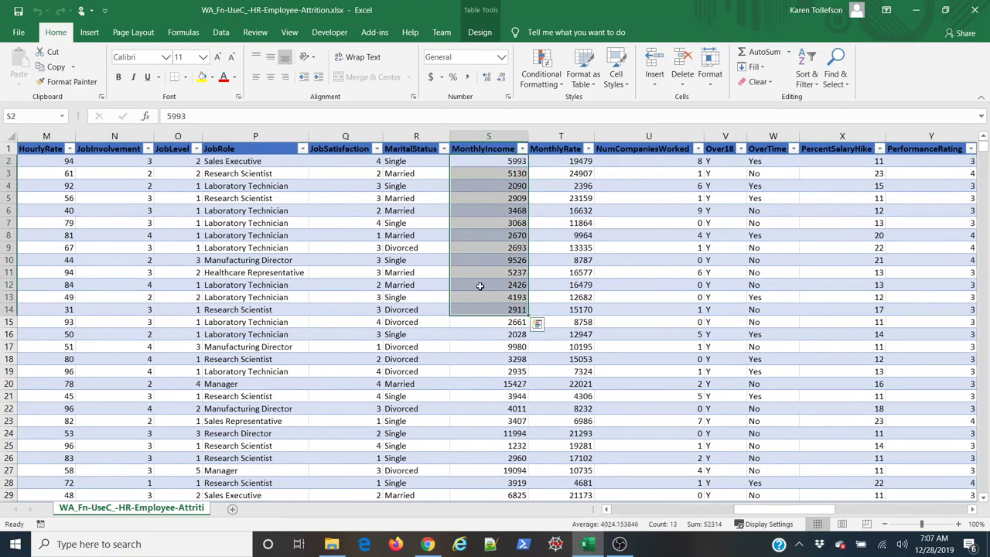
{"action": "left_click", "coordinate": [403, 270]}
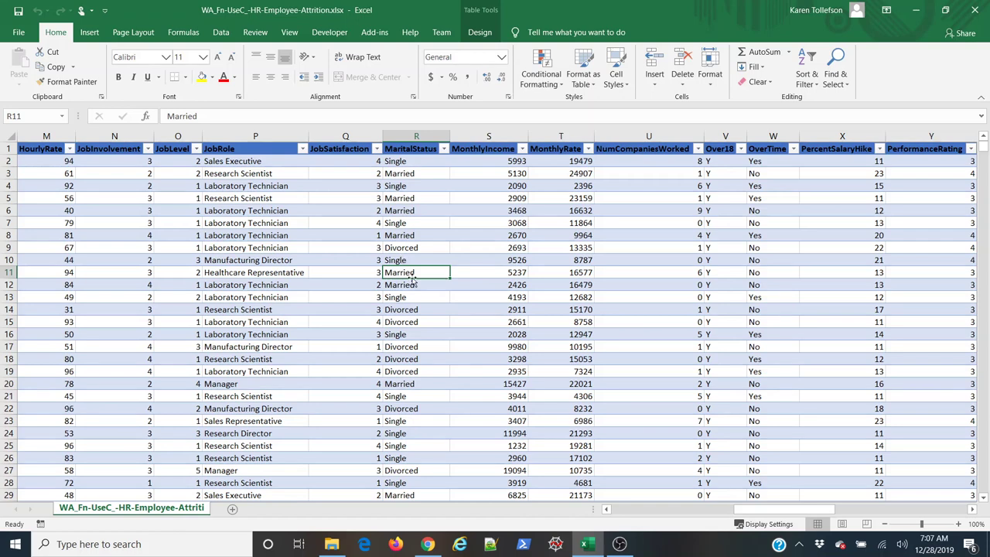
Step: Show the table's design settings and confirm the table name is 'data'
{"action": "left_click", "coordinate": [480, 32]}
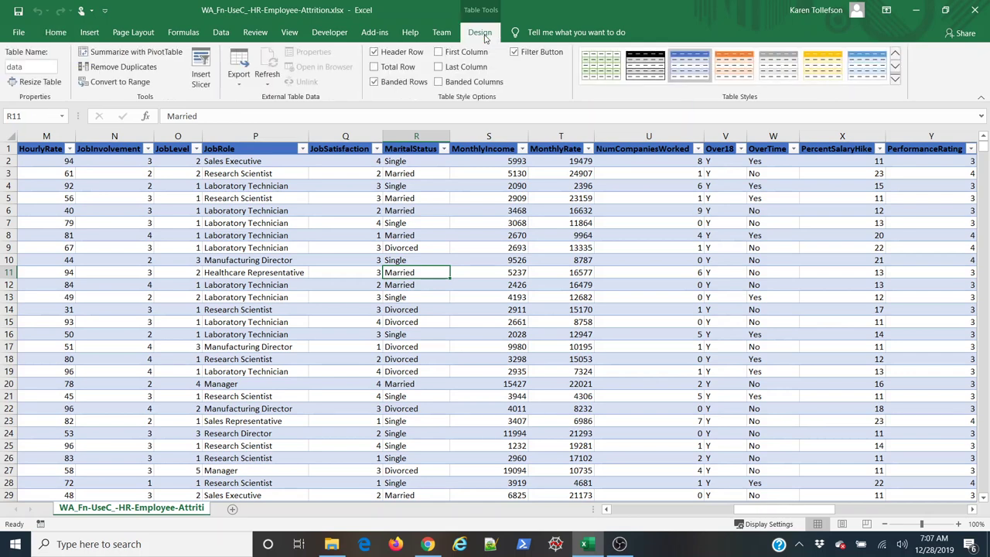
{"action": "left_click", "coordinate": [28, 68]}
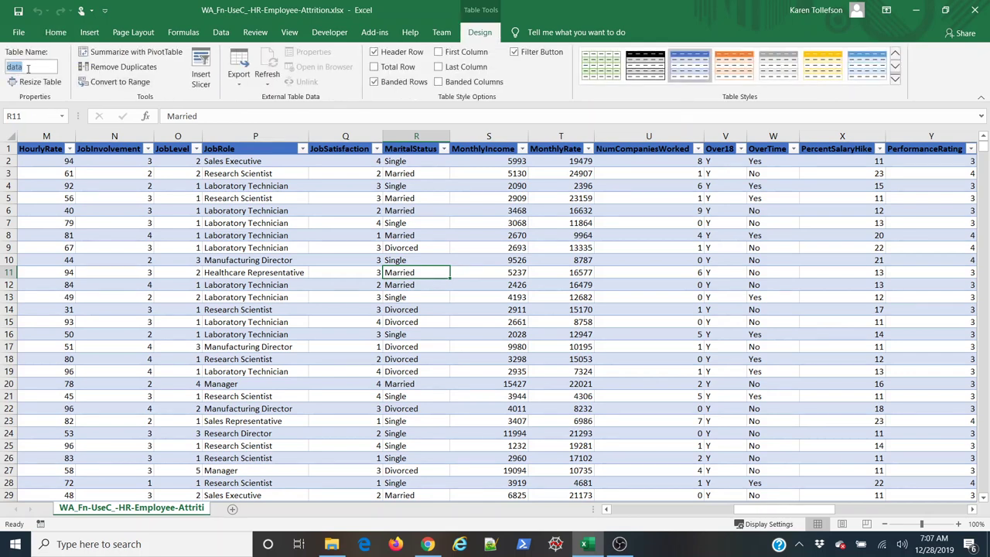
{"action": "left_click", "coordinate": [256, 385]}
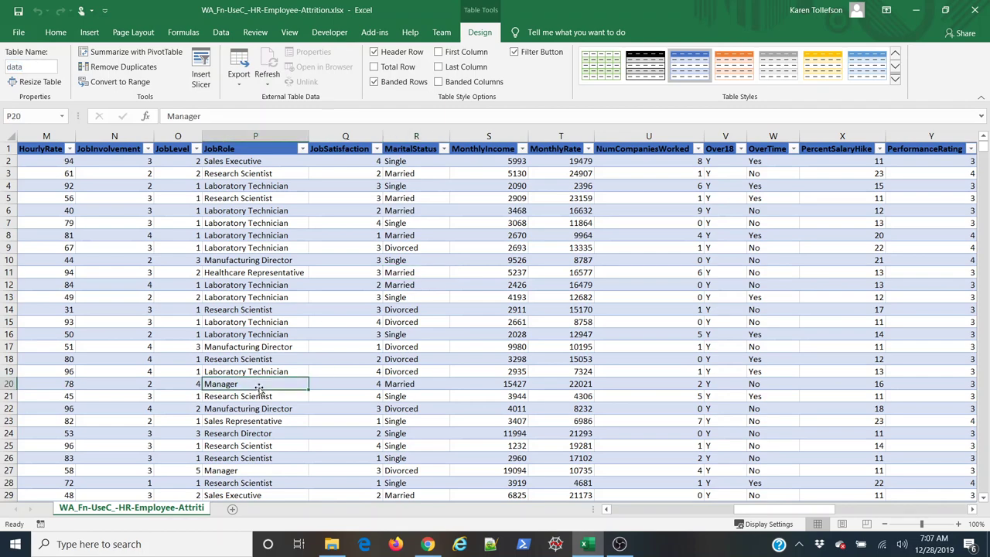
Step: Add Sheet7 and enter the labels min, max, bins and interval in E10:E13
{"action": "left_click", "coordinate": [233, 512]}
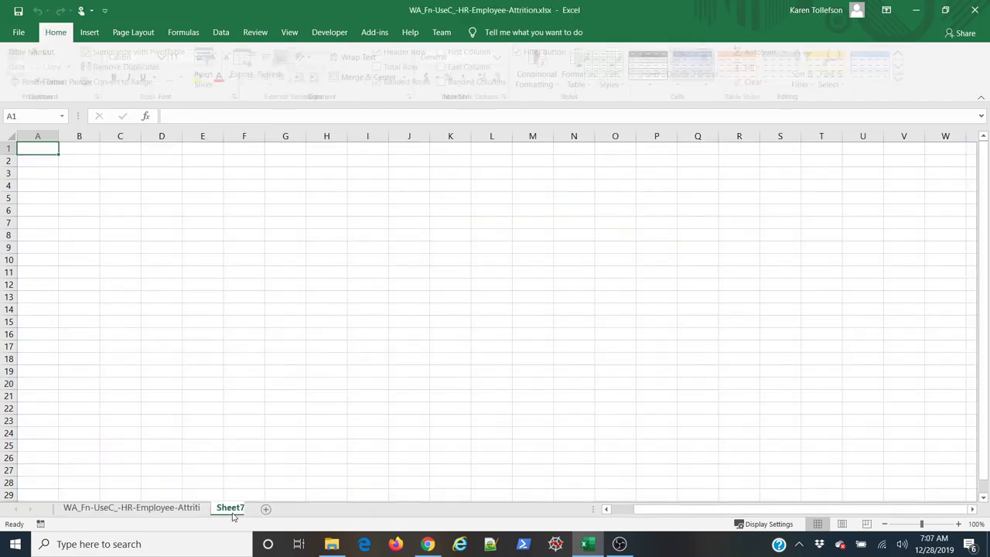
{"action": "left_click", "coordinate": [211, 260]}
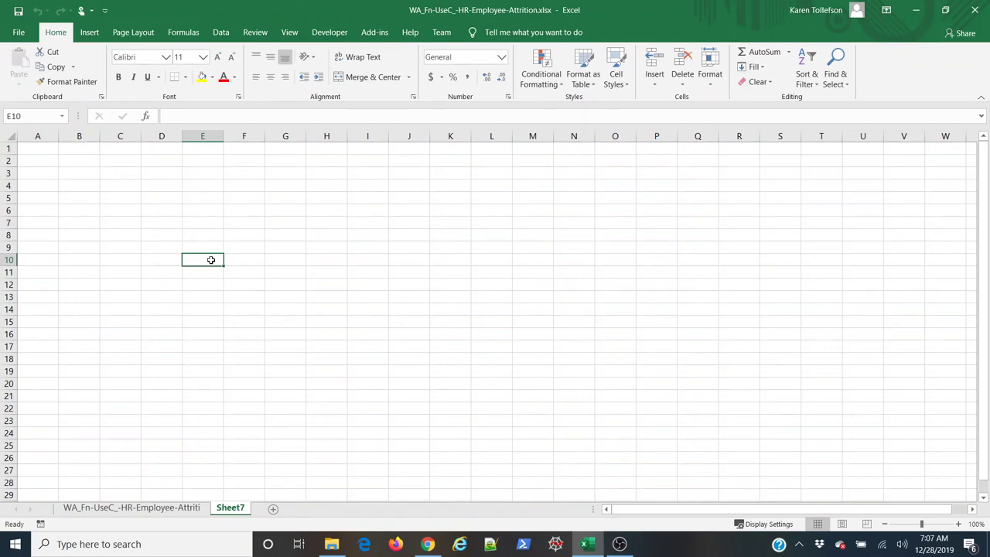
{"action": "type", "text": "min"}
{"action": "key", "text": "Return"}
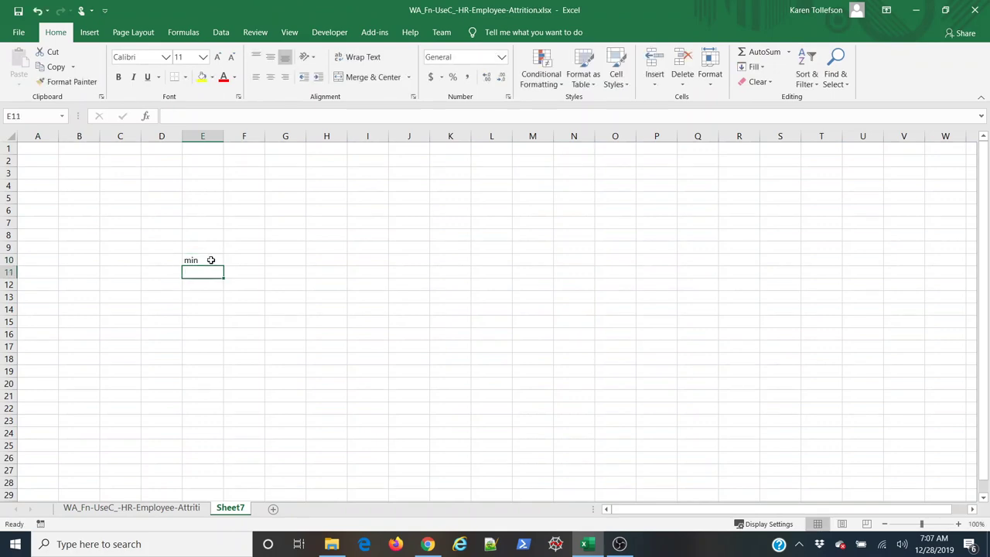
{"action": "type", "text": "max"}
{"action": "key", "text": "Return"}
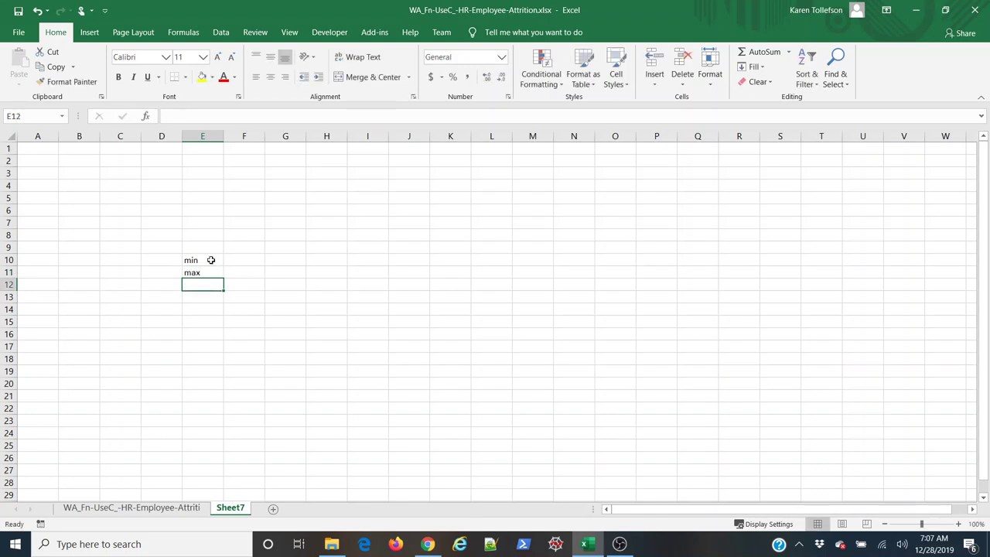
{"action": "type", "text": "bins"}
{"action": "key", "text": "Return"}
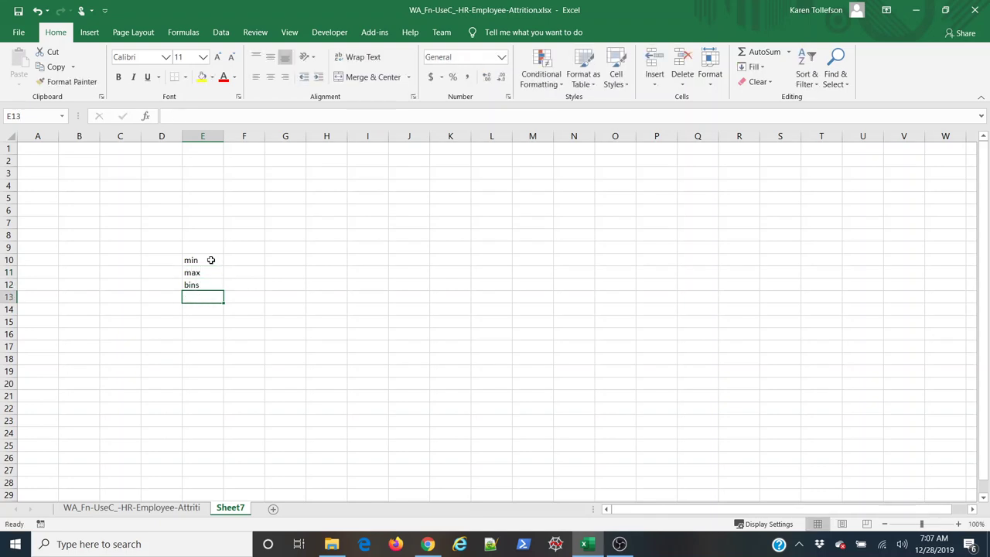
{"action": "type", "text": "interval"}
{"action": "key", "text": "Tab"}
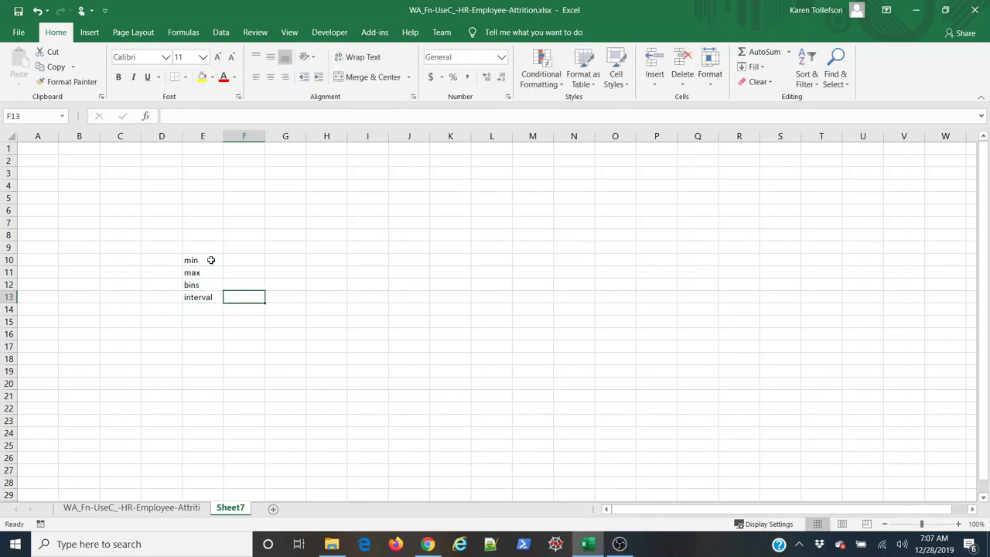
{"action": "left_click", "coordinate": [229, 261]}
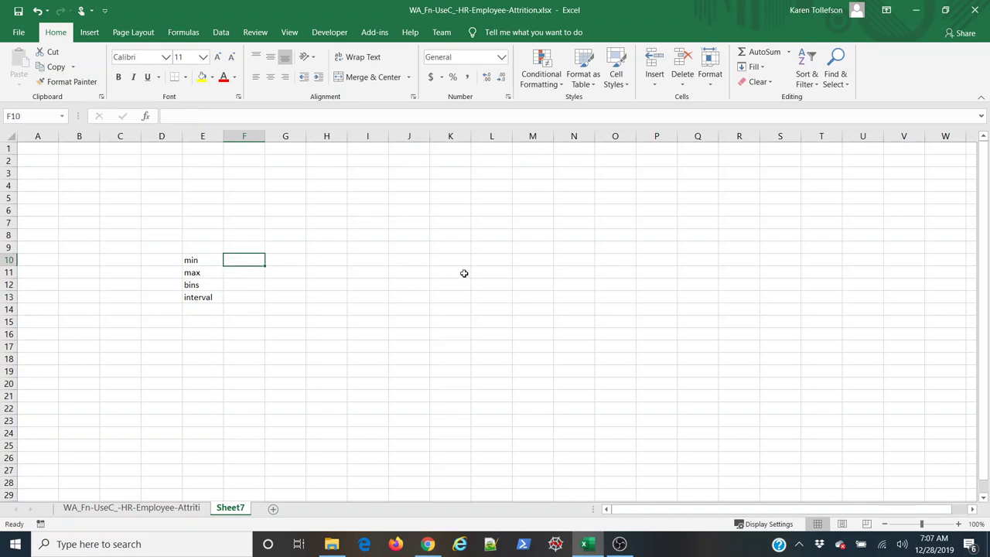
Step: Enter =MIN(data[MonthlyIncome]) beside the min label, giving 1009
{"action": "type", "text": "=min"}
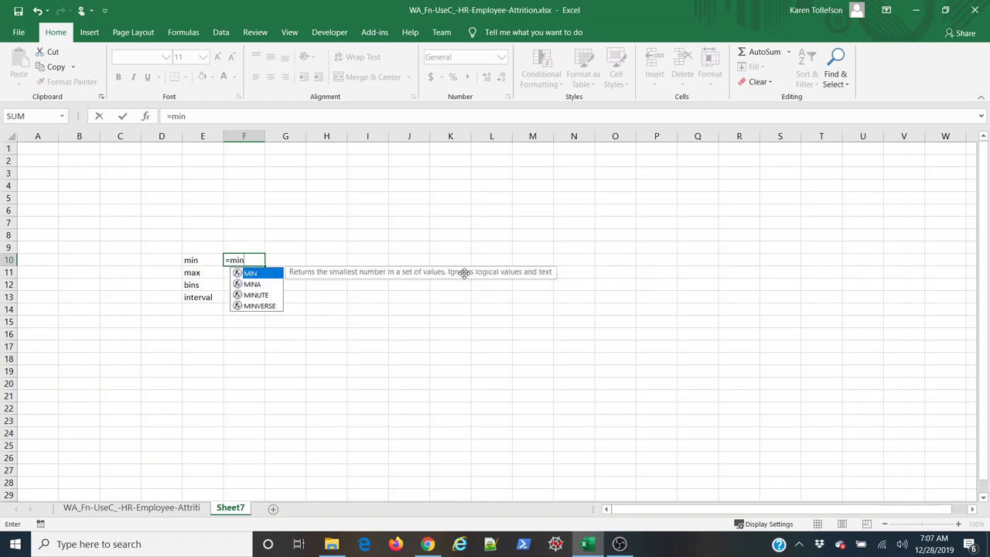
{"action": "key", "text": "Tab"}
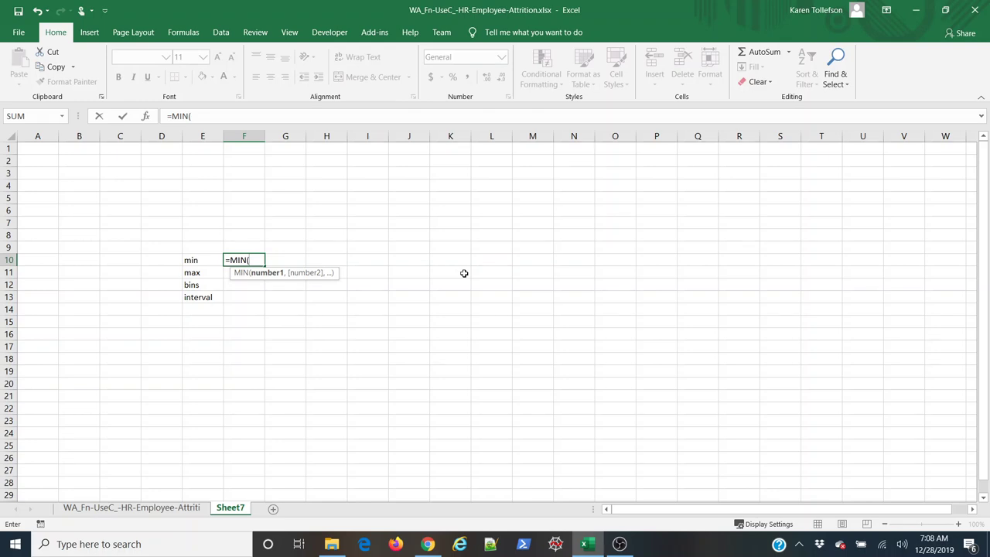
{"action": "type", "text": "data"}
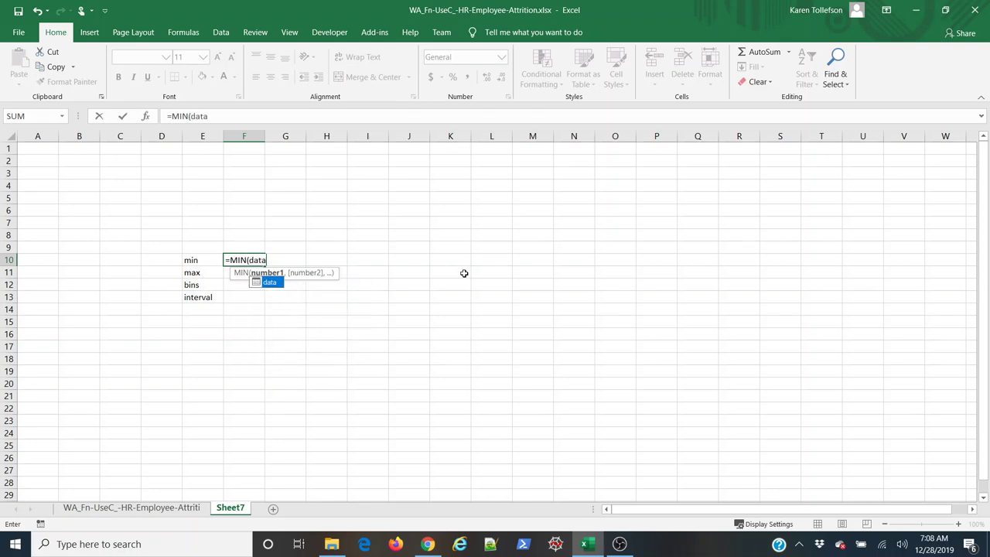
{"action": "type", "text": "["}
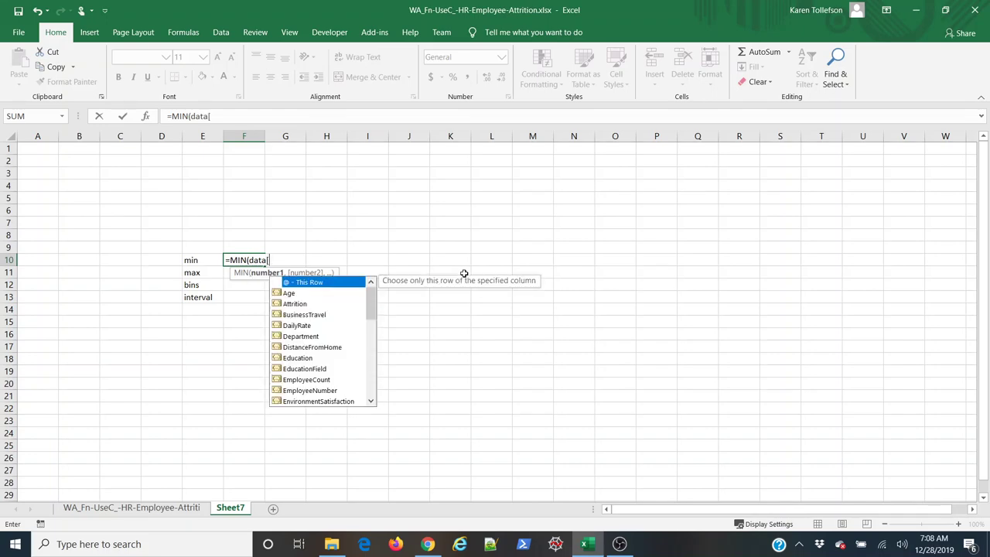
{"action": "type", "text": "mon"}
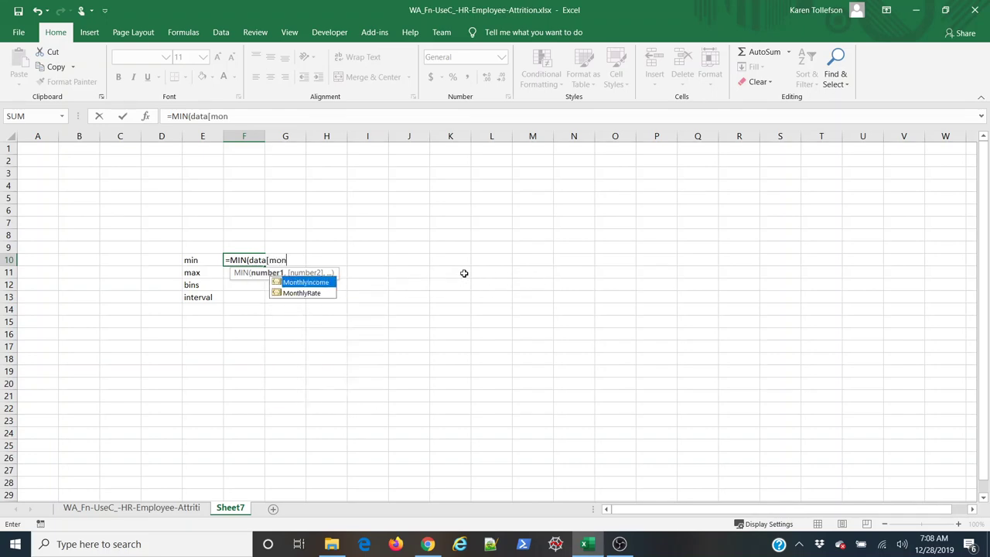
{"action": "type", "text": "t"}
{"action": "key", "text": "Tab"}
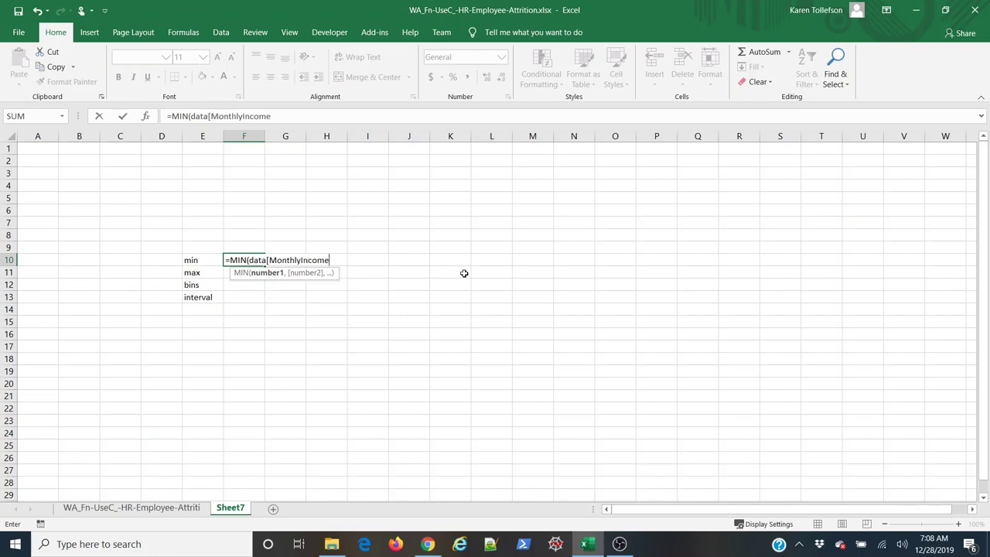
{"action": "type", "text": "])"}
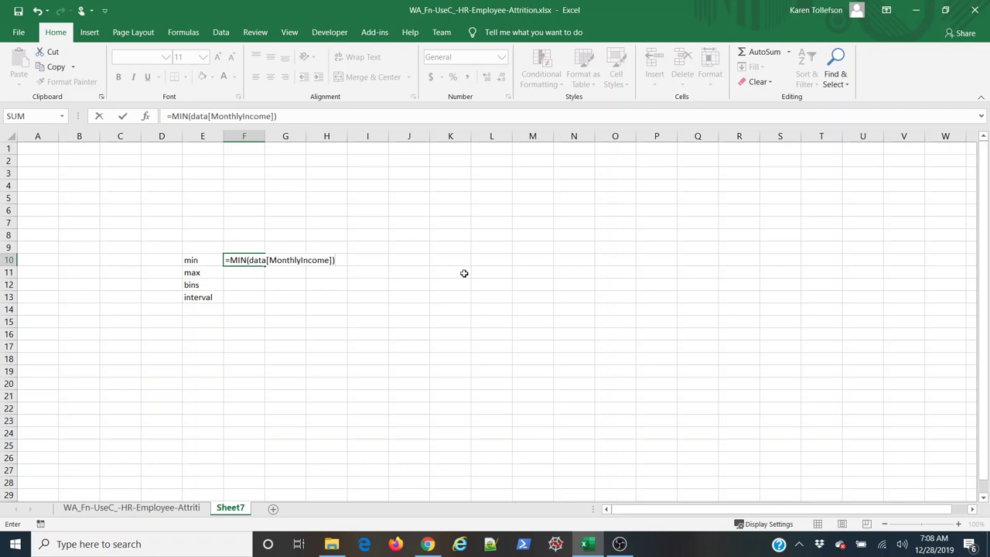
{"action": "key", "text": "Return"}
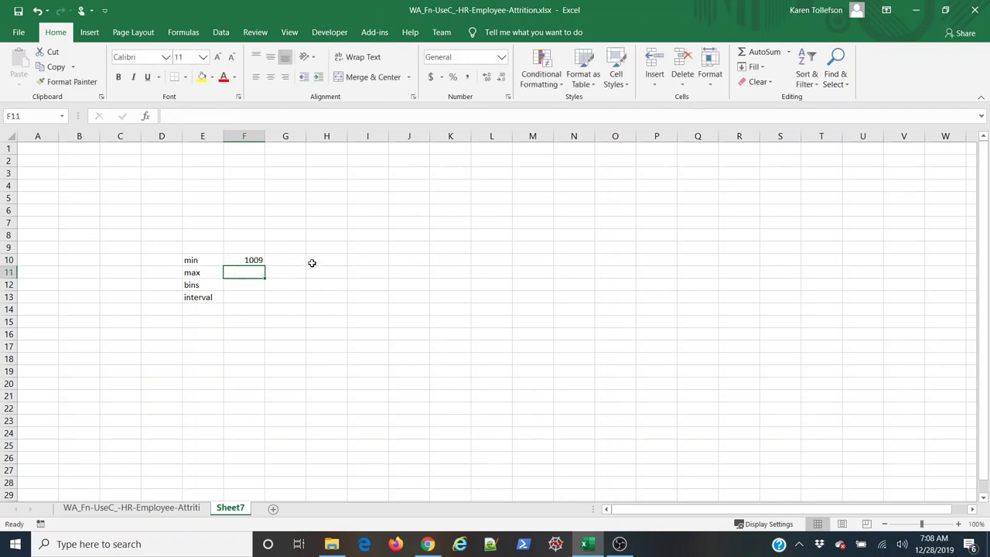
Step: Enter =MAX(data[MonthlyIncome]) beside the max label, giving 19999
{"action": "type", "text": "=max"}
{"action": "key", "text": "Tab"}
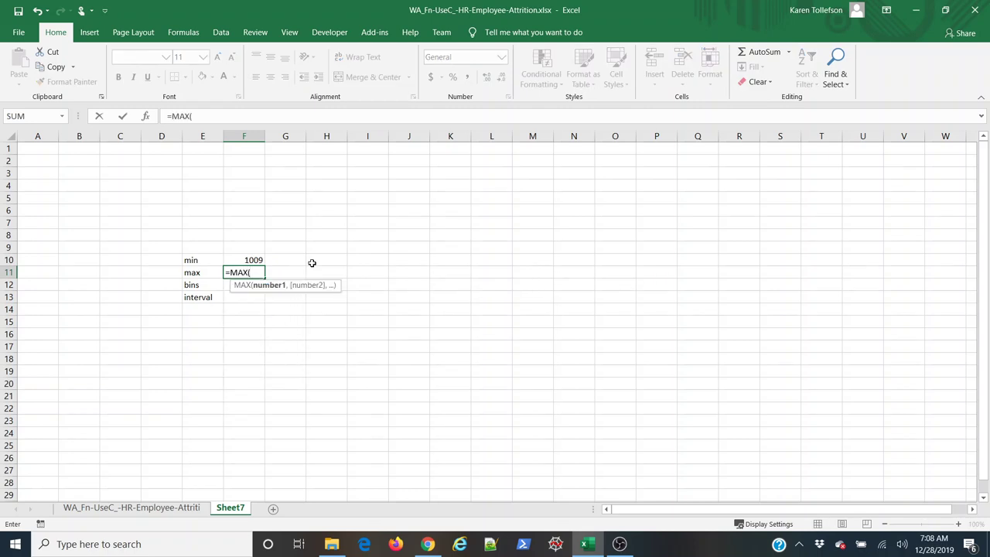
{"action": "type", "text": "data[montl"}
{"action": "key", "text": "Tab"}
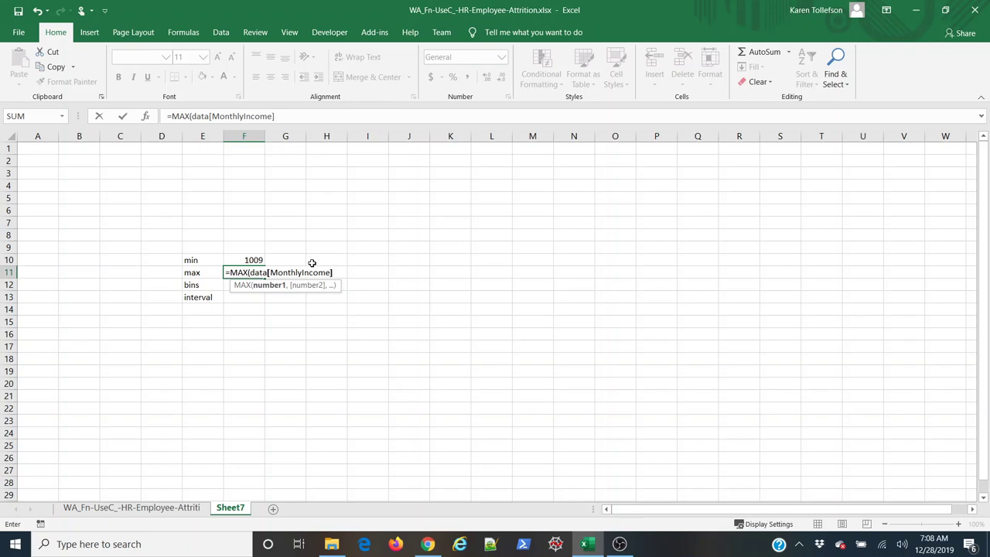
{"action": "type", "text": ")"}
{"action": "key", "text": "Return"}
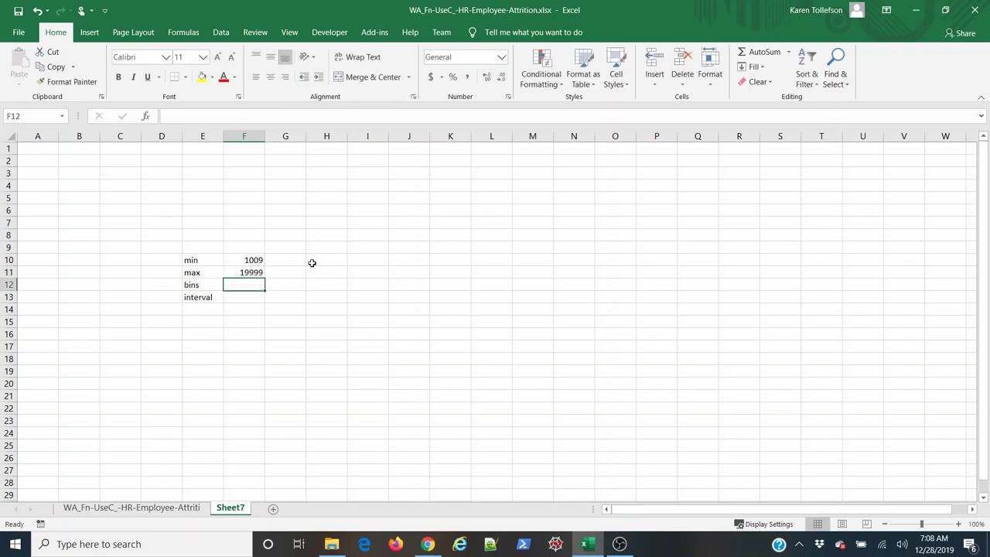
Step: Set bins to 10 and the interval to =(F11-F10)/F12, giving 1899
{"action": "type", "text": "10"}
{"action": "key", "text": "Return"}
{"action": "type", "text": "=("}
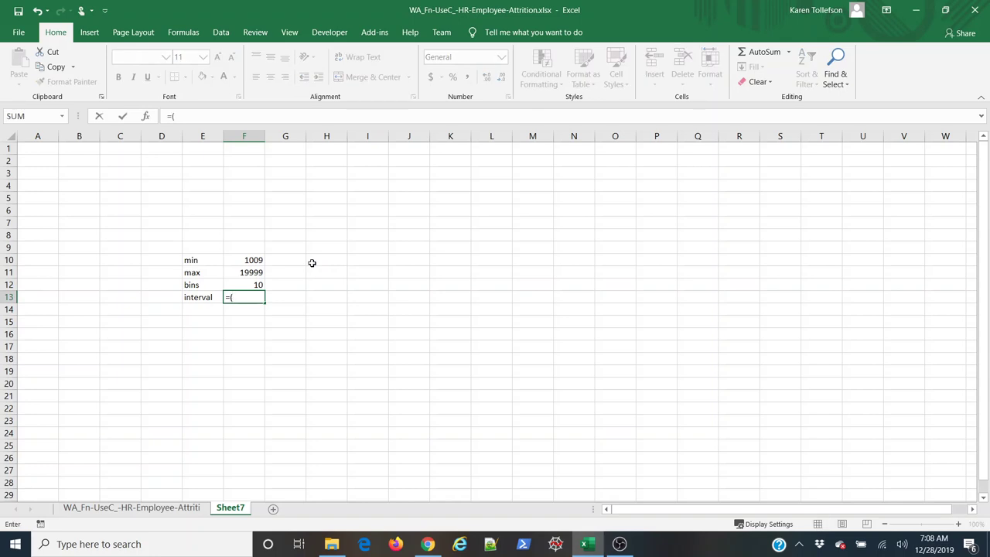
{"action": "left_click", "coordinate": [253, 272]}
{"action": "type", "text": "-"}
{"action": "left_click", "coordinate": [232, 259]}
{"action": "type", "text": ")/"}
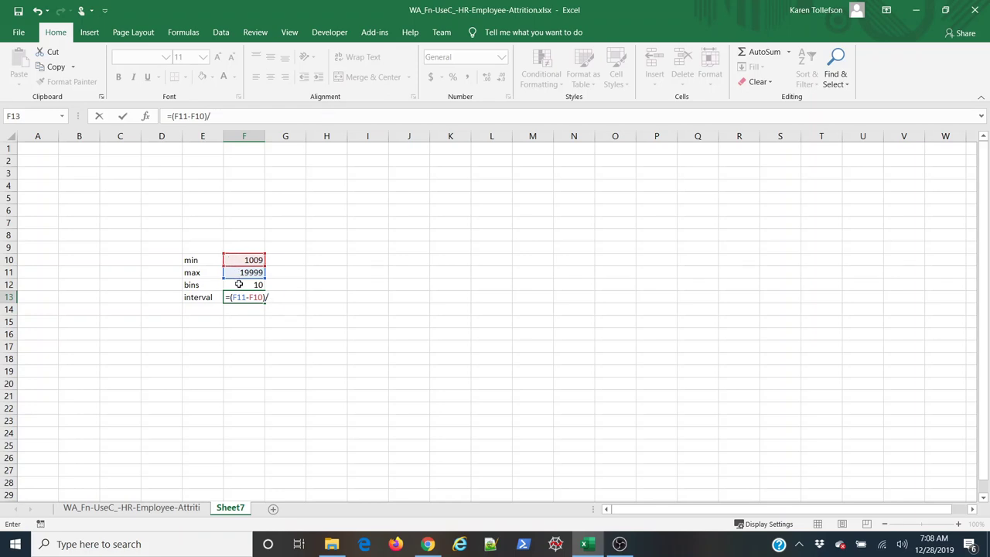
{"action": "left_click", "coordinate": [239, 285]}
{"action": "key", "text": "Return"}
{"action": "left_click", "coordinate": [411, 272]}
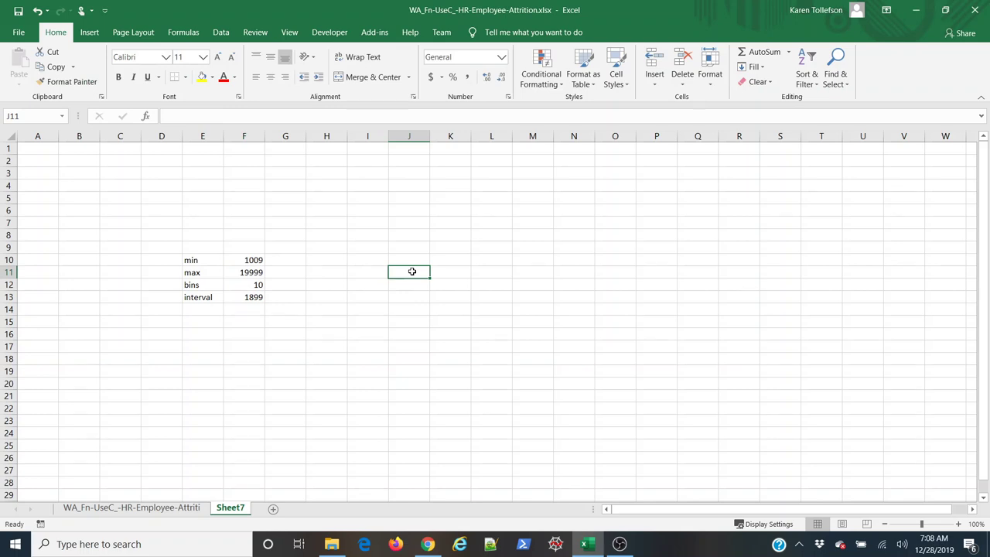
Step: Add the headings Bins in J11 and Upper limits in K11, autofitting column K
{"action": "type", "text": "Bins"}
{"action": "key", "text": "Tab"}
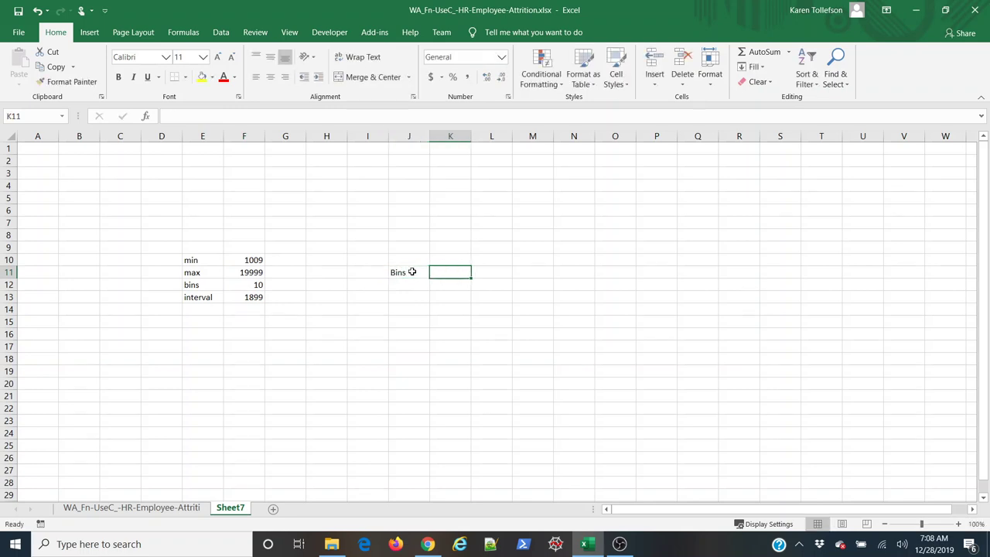
{"action": "type", "text": "Upper lmi"}
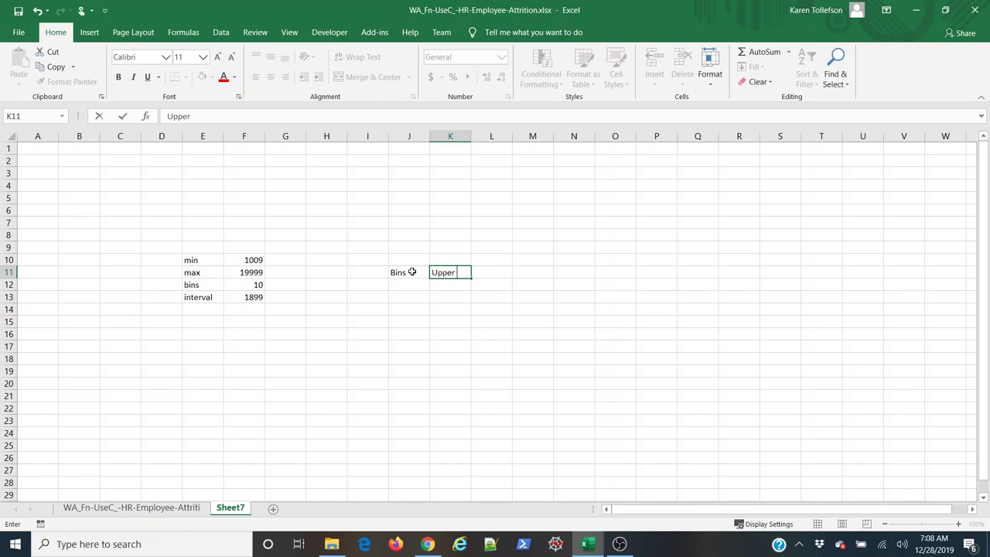
{"action": "key", "text": "BackSpace"}
{"action": "key", "text": "BackSpace"}
{"action": "type", "text": "imits"}
{"action": "key", "text": "Return"}
{"action": "double_click", "coordinate": [471, 136]}
Step: Number the bins 1 through 9 in J12:J20 using the fill handle
{"action": "type", "text": "1"}
{"action": "key", "text": "Return"}
{"action": "type", "text": "2"}
{"action": "key", "text": "Return"}
{"action": "type", "text": "3"}
{"action": "key", "text": "Return"}
{"action": "left_click_drag", "start_coordinate": [412, 290], "coordinate": [425, 391]}
{"action": "left_click", "coordinate": [418, 399]}
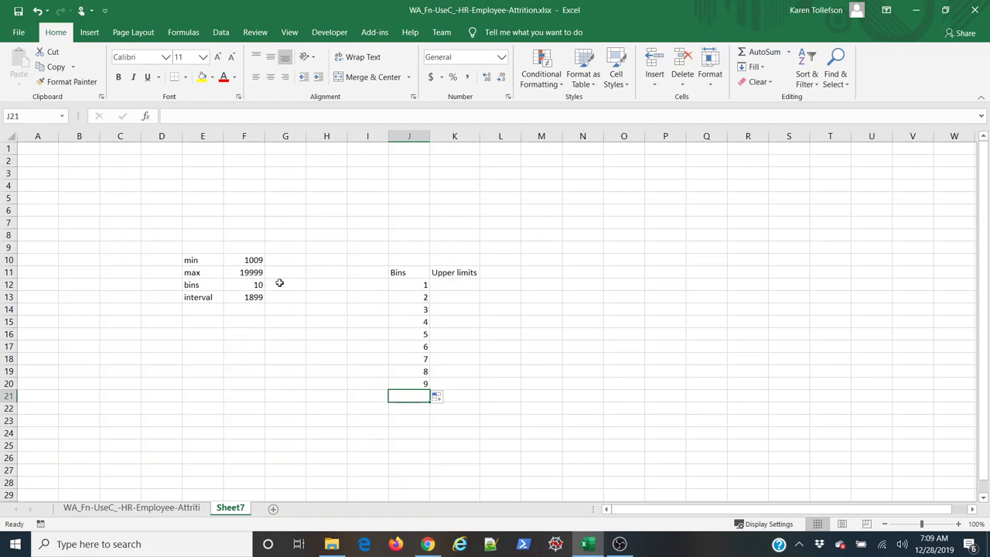
{"action": "left_click_drag", "start_coordinate": [427, 283], "coordinate": [414, 391]}
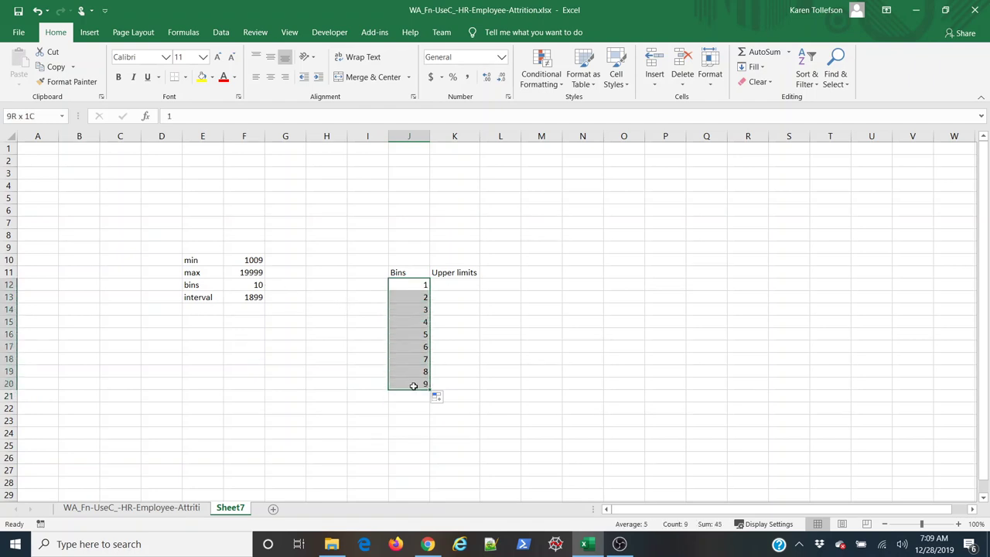
{"action": "left_click", "coordinate": [408, 400]}
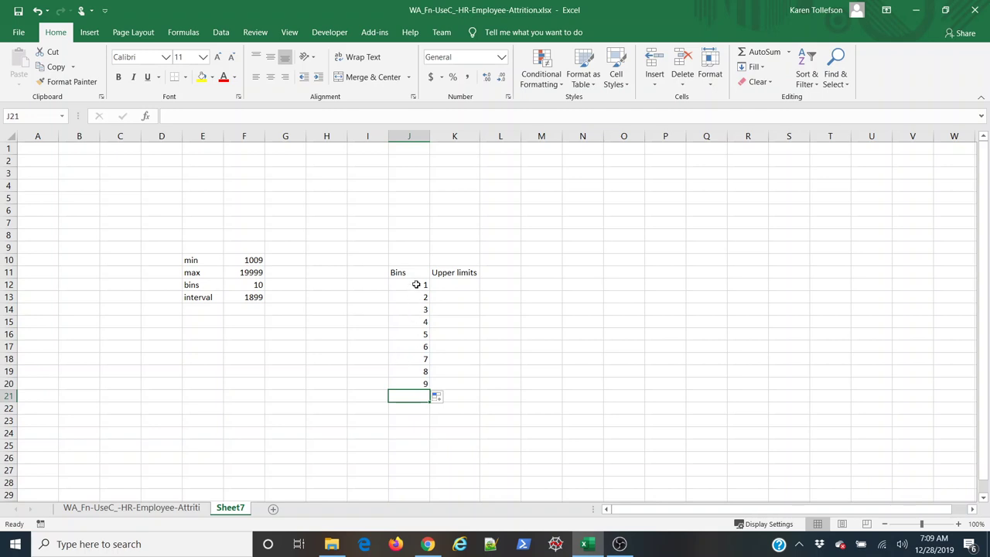
{"action": "left_click_drag", "start_coordinate": [416, 284], "coordinate": [411, 384]}
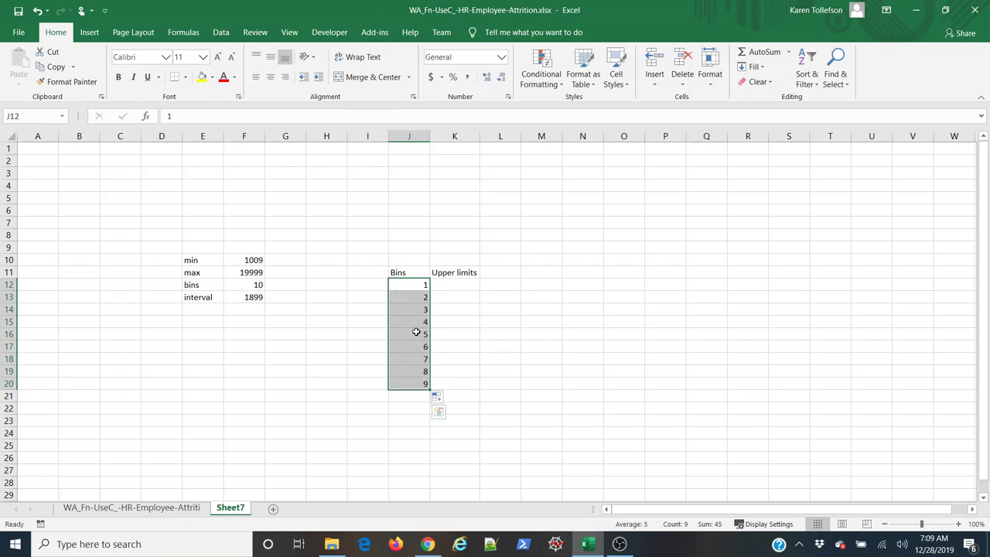
{"action": "left_click", "coordinate": [404, 397]}
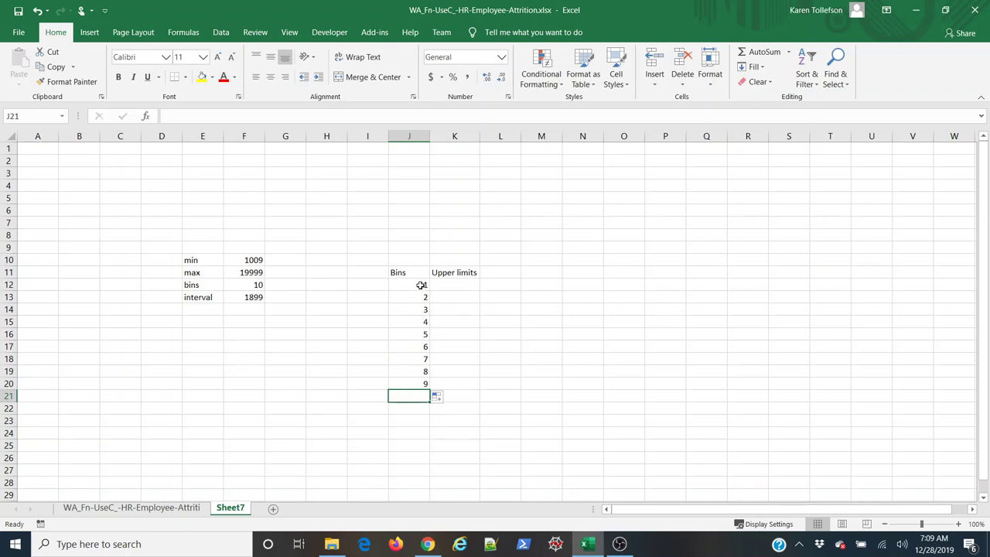
{"action": "left_click_drag", "start_coordinate": [419, 285], "coordinate": [414, 387]}
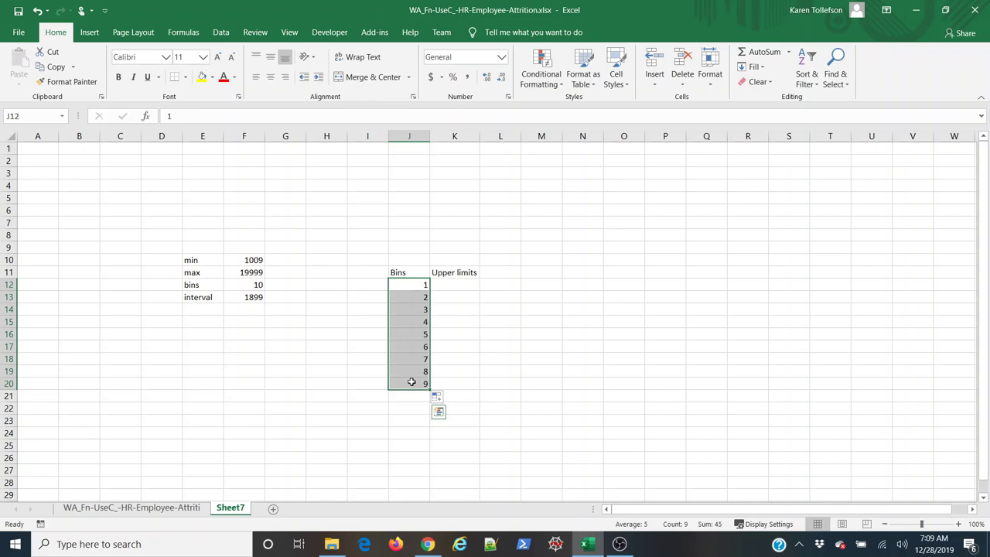
{"action": "left_click", "coordinate": [458, 283]}
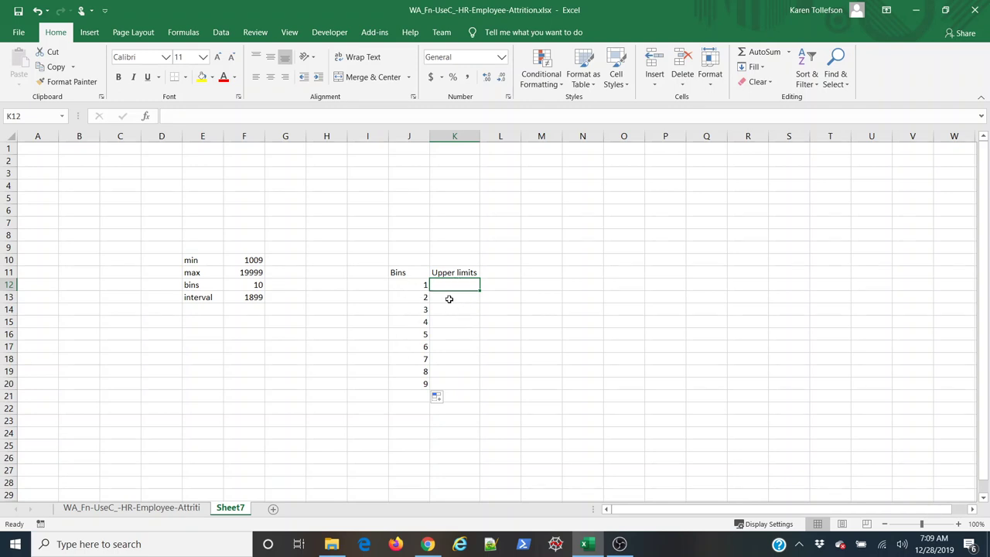
Step: Set the first upper limit to min plus interval, giving 2908
{"action": "type", "text": "="}
{"action": "left_click", "coordinate": [246, 261]}
{"action": "type", "text": "+"}
{"action": "left_click", "coordinate": [237, 297]}
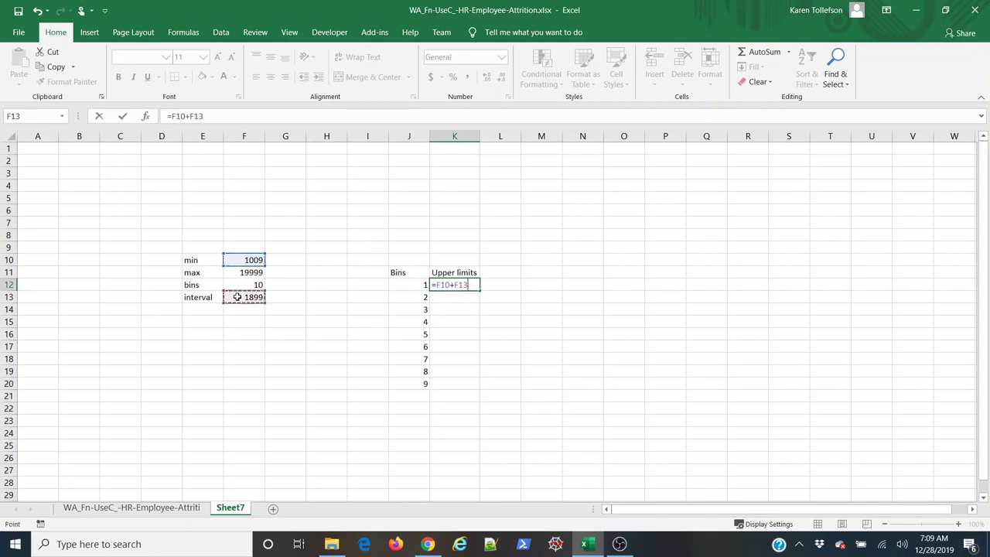
{"action": "key", "text": "Return"}
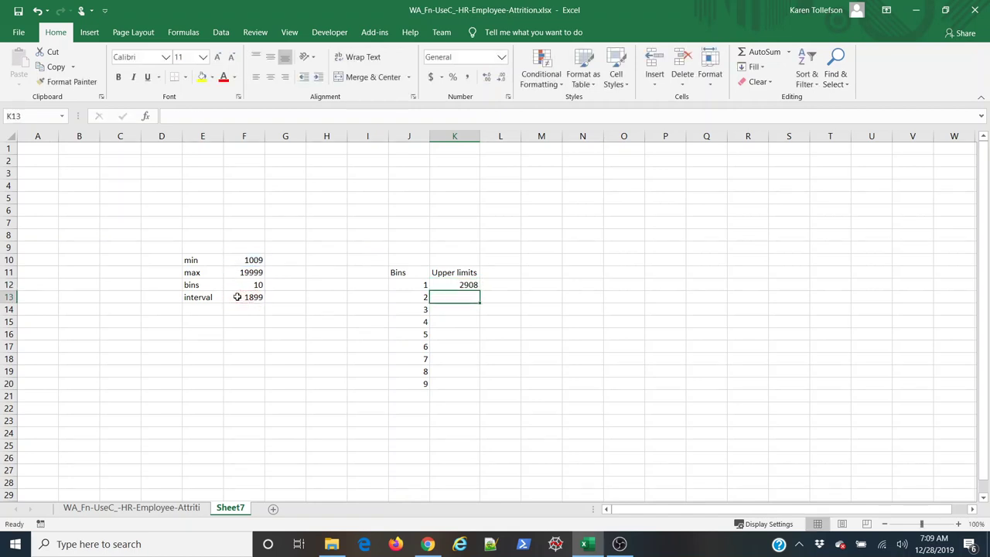
Step: Add the absolute interval to each previous limit and fill down to 18100 for bin 9
{"action": "type", "text": "="}
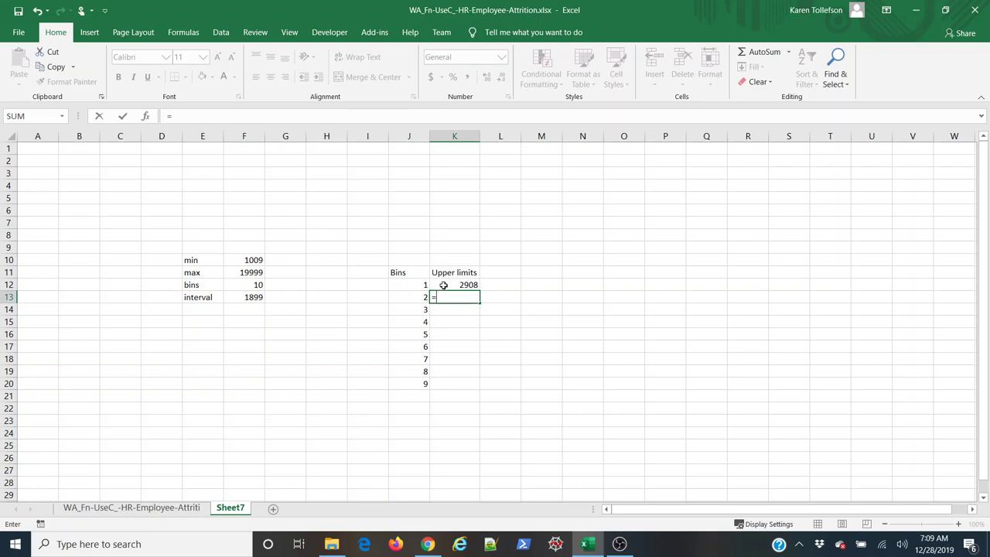
{"action": "left_click", "coordinate": [445, 286]}
{"action": "type", "text": "+"}
{"action": "left_click", "coordinate": [240, 297]}
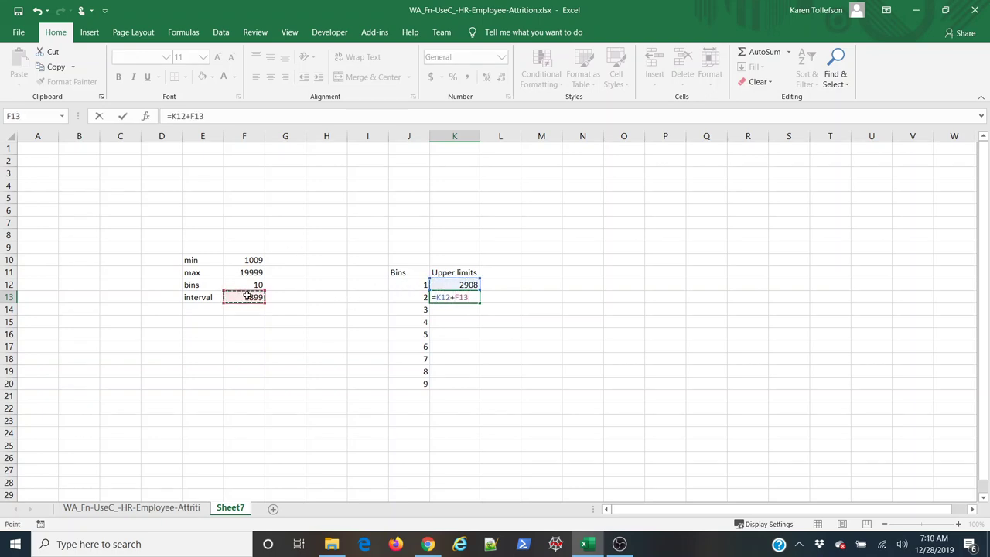
{"action": "mouse_move", "coordinate": [204, 117]}
{"action": "left_mouse_down"}
{"action": "mouse_move", "coordinate": [194, 116]}
{"action": "mouse_move", "coordinate": [205, 116]}
{"action": "left_mouse_up"}
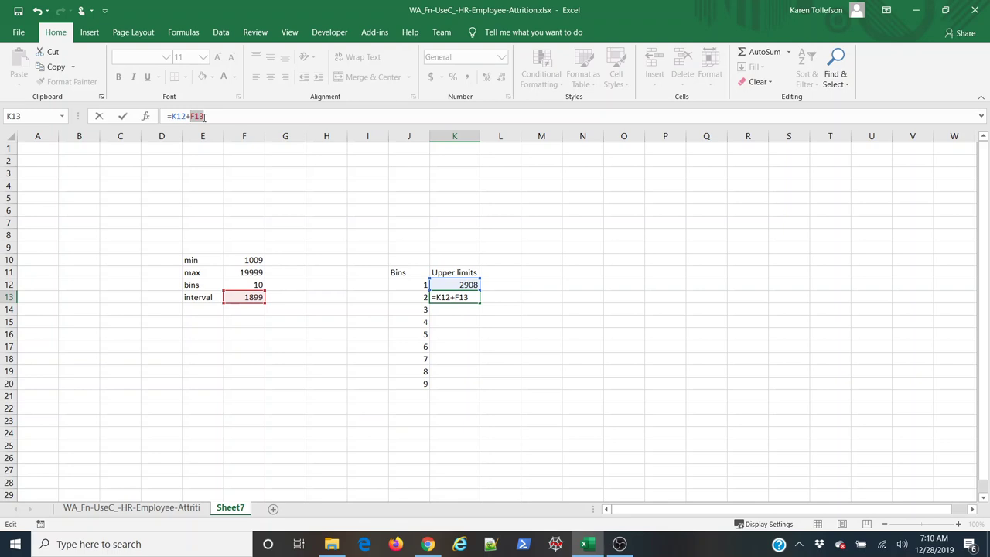
{"action": "key", "text": "F4"}
{"action": "key", "text": "Return"}
{"action": "left_click", "coordinate": [453, 297]}
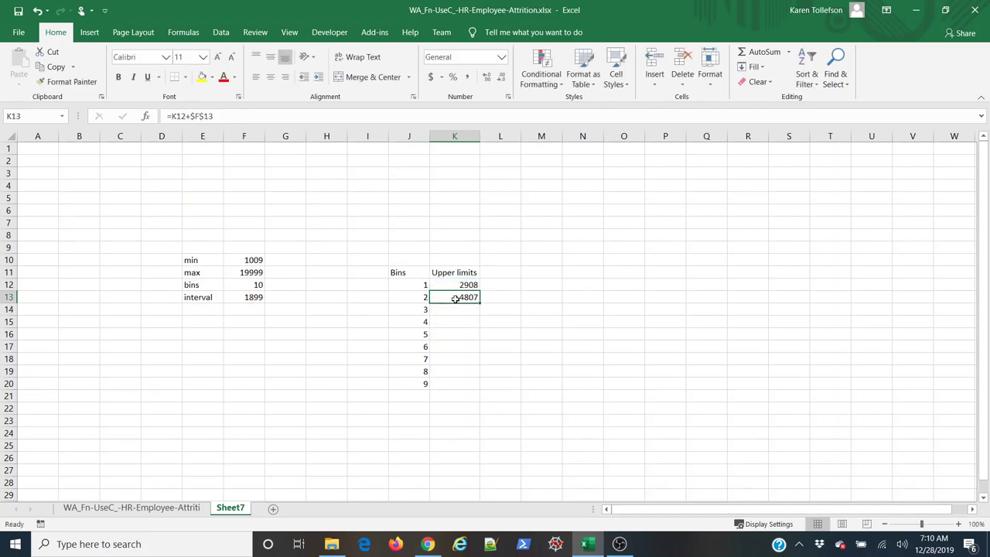
{"action": "left_click_drag", "start_coordinate": [480, 304], "coordinate": [479, 387]}
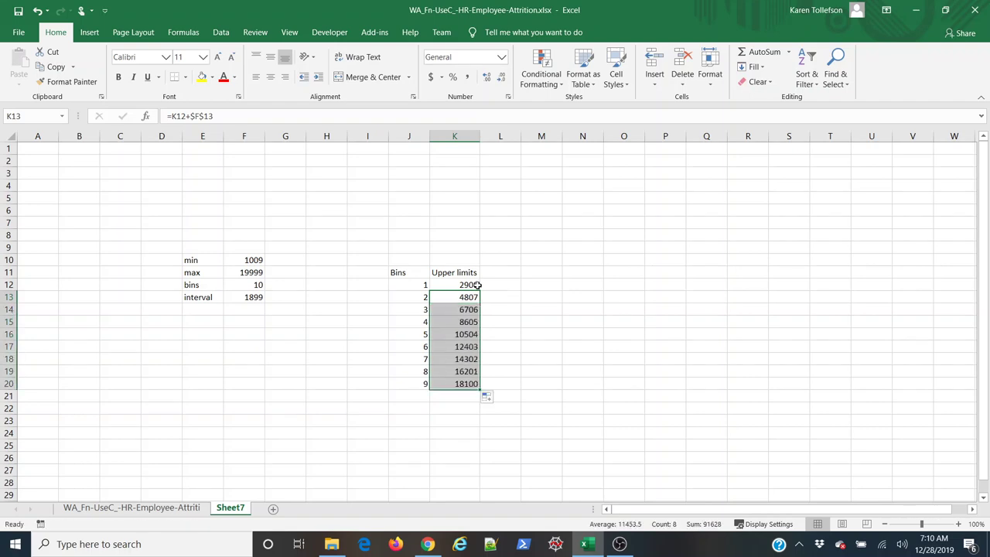
{"action": "left_click", "coordinate": [456, 394]}
Step: Check the last upper limit and maximum income formulas, then select an empty cell
{"action": "left_click", "coordinate": [462, 386]}
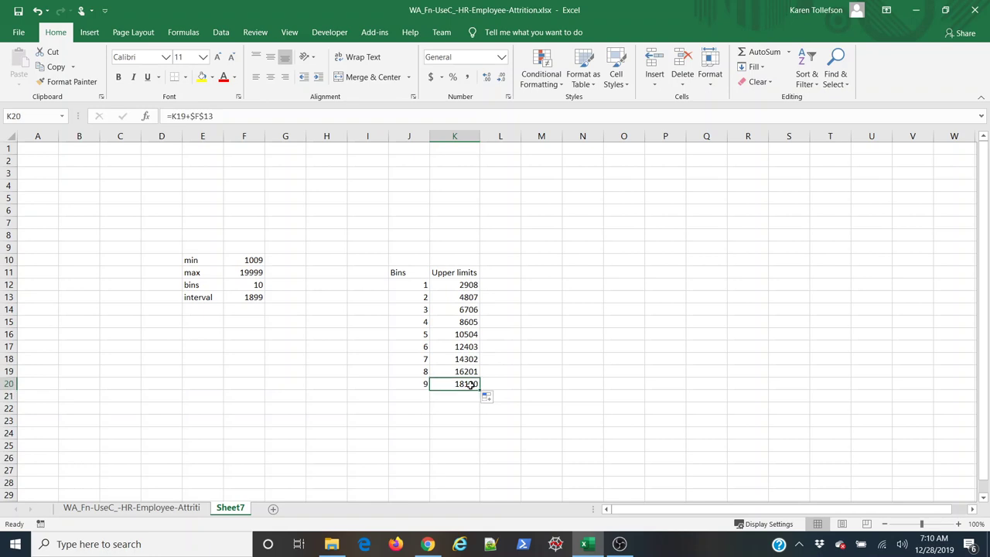
{"action": "left_click", "coordinate": [242, 274]}
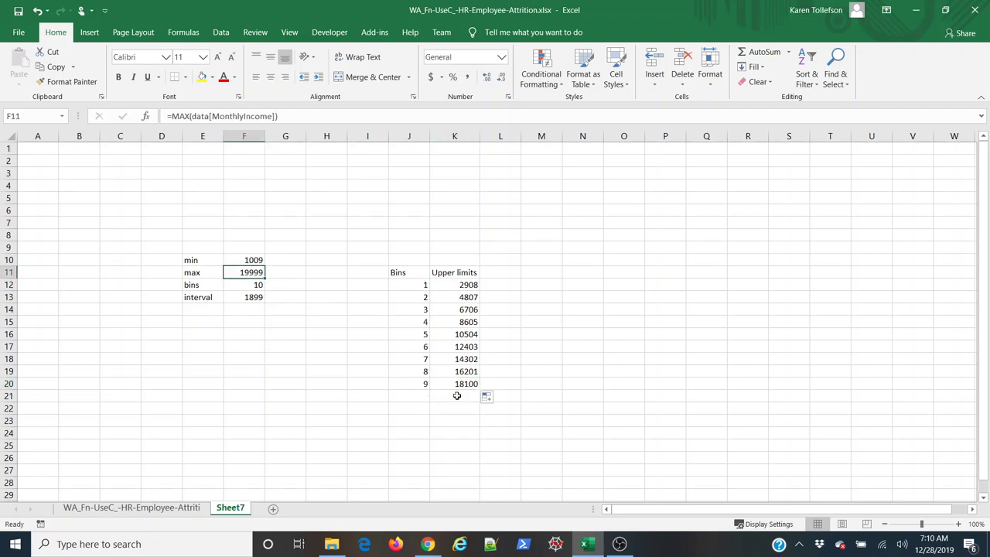
{"action": "left_click", "coordinate": [512, 299]}
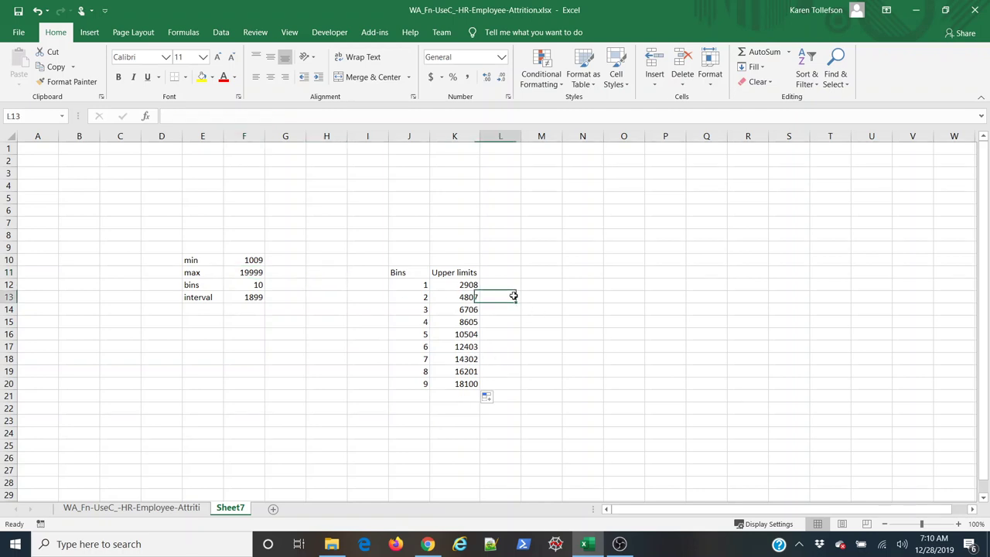
{"action": "left_click", "coordinate": [526, 289]}
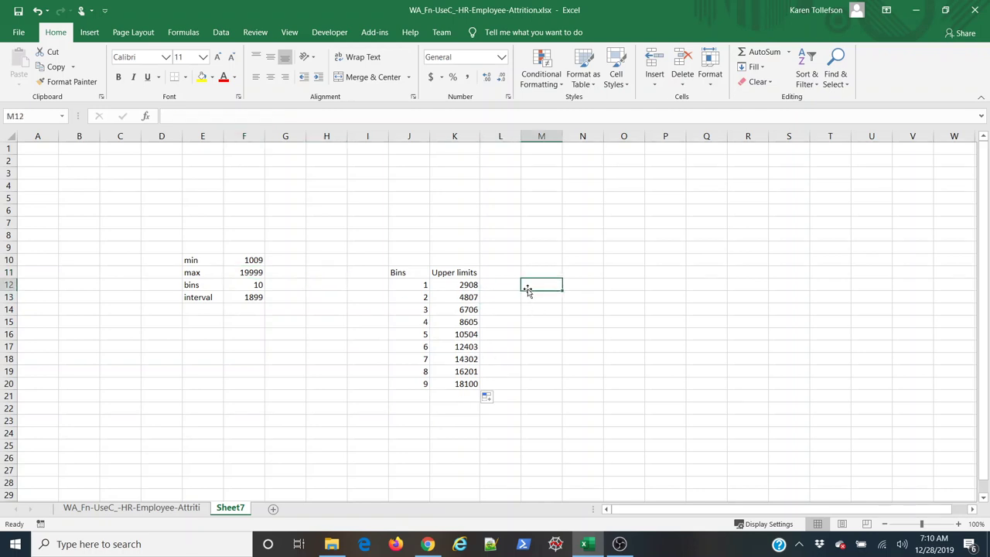
Step: Set up the Histogram analysis with input data[MonthlyIncome] and bin range K12:K20
{"action": "left_click", "coordinate": [229, 30]}
{"action": "left_click", "coordinate": [927, 56]}
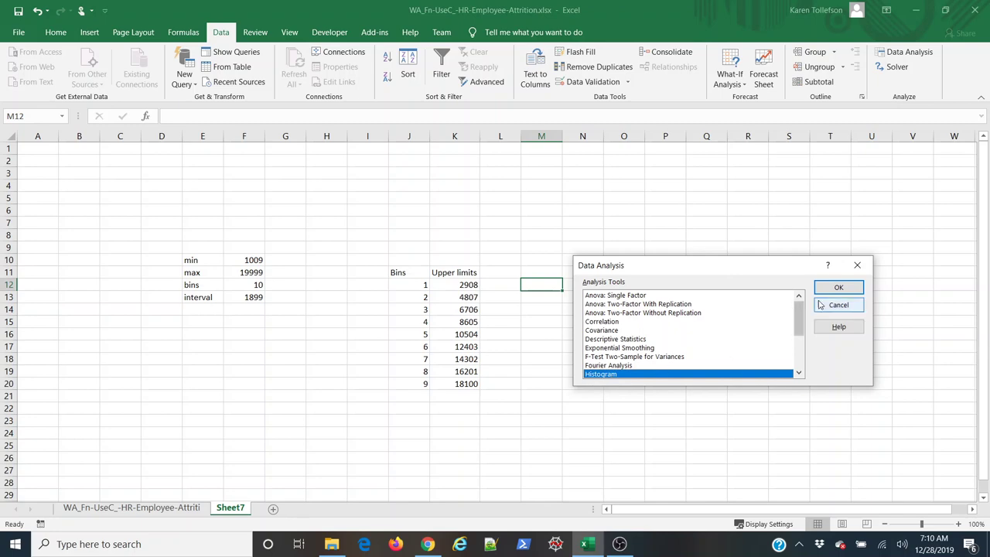
{"action": "left_click", "coordinate": [838, 287]}
{"action": "left_click", "coordinate": [741, 266]}
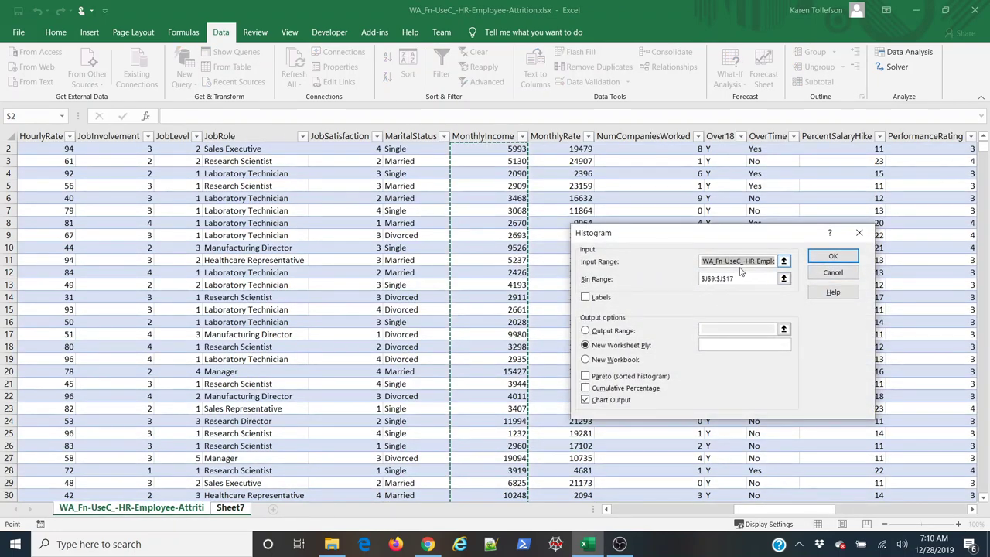
{"action": "type", "text": "data[MonthlyIncome"}
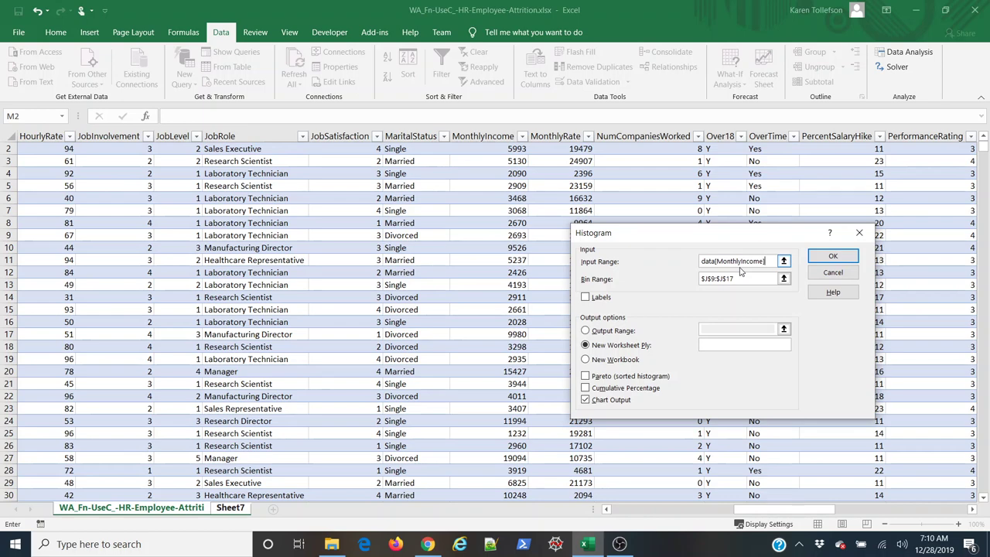
{"action": "left_click", "coordinate": [737, 278]}
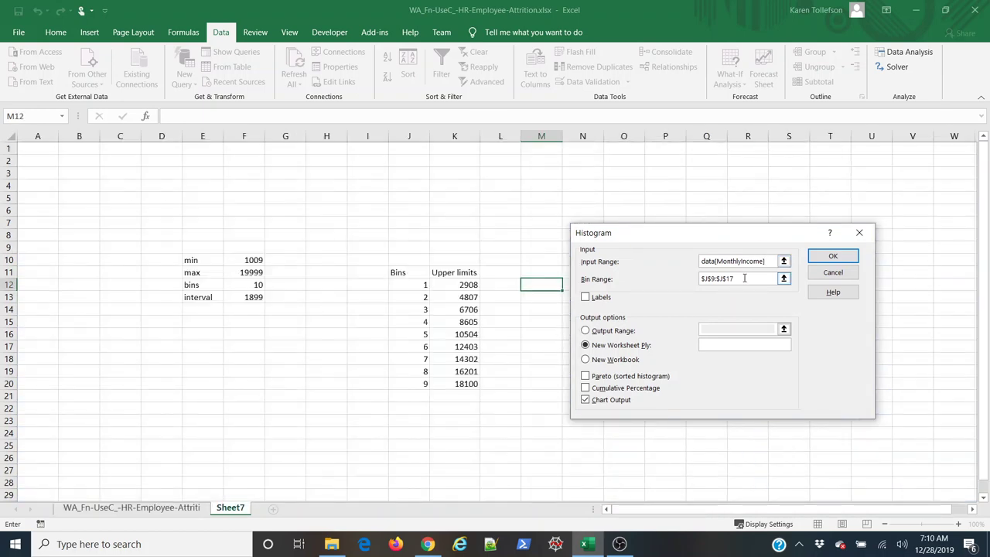
{"action": "left_click_drag", "start_coordinate": [744, 278], "coordinate": [698, 279]}
{"action": "left_click_drag", "start_coordinate": [460, 286], "coordinate": [454, 384]}
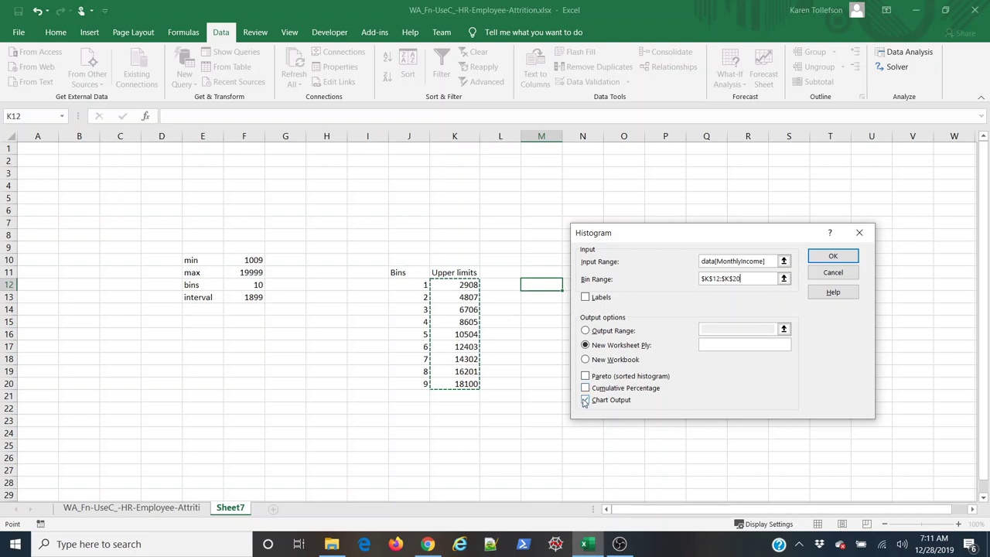
Step: Run the histogram to Sheet8 and enlarge the resulting chart
{"action": "left_click", "coordinate": [833, 256]}
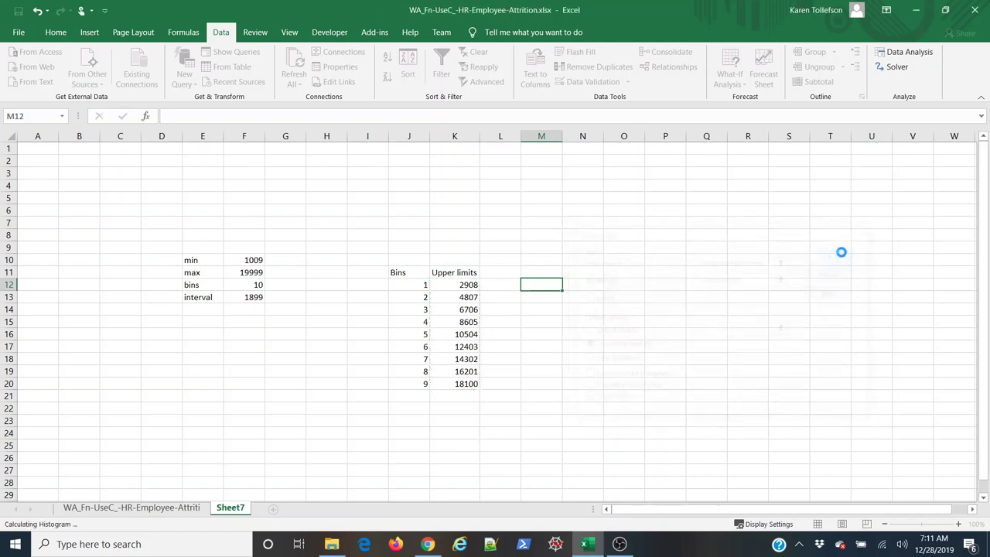
{"action": "left_click", "coordinate": [404, 278]}
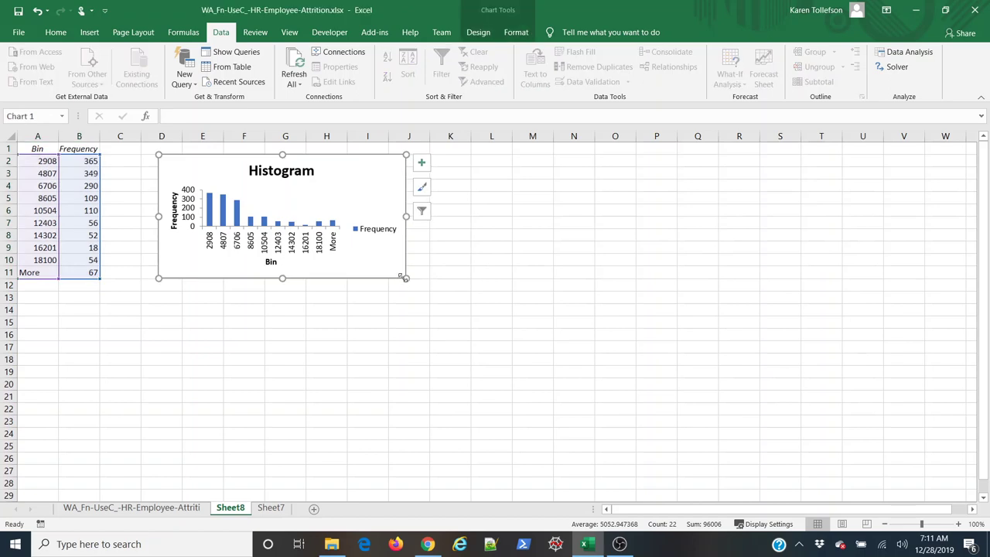
{"action": "left_click_drag", "start_coordinate": [405, 278], "coordinate": [654, 408]}
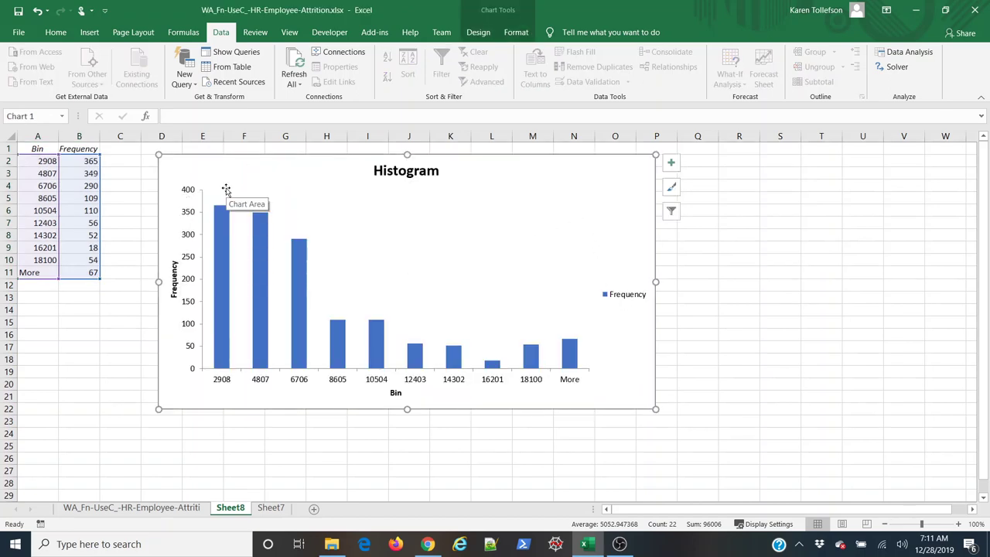
Step: Remove the chart's primary horizontal axis labels and its Frequency legend
{"action": "left_click", "coordinate": [487, 34]}
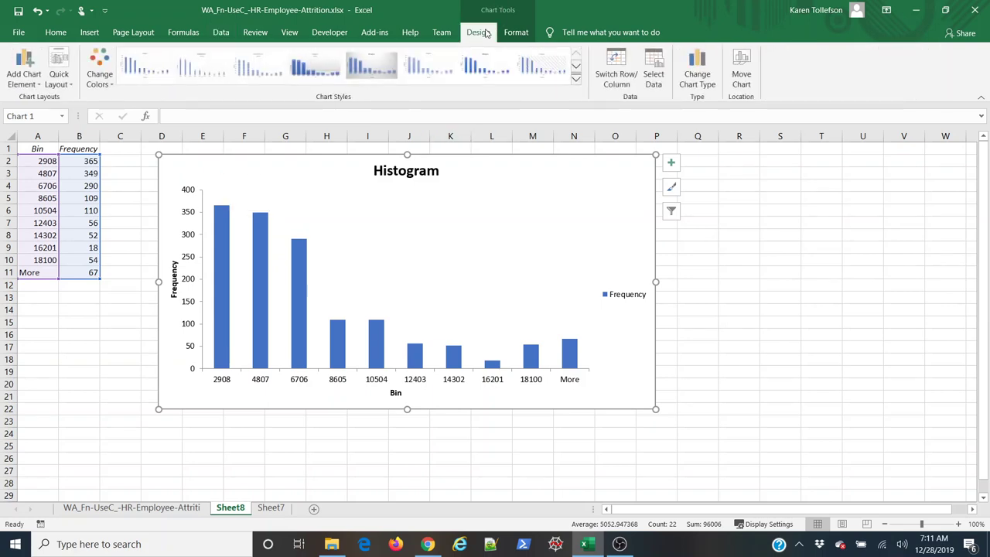
{"action": "left_click", "coordinate": [31, 88]}
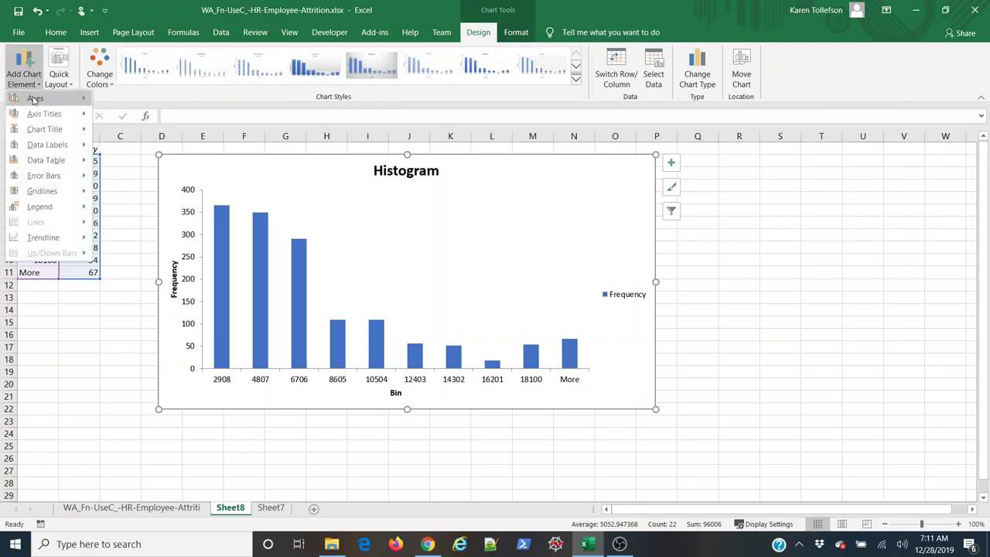
{"action": "mouse_move", "coordinate": [36, 99]}
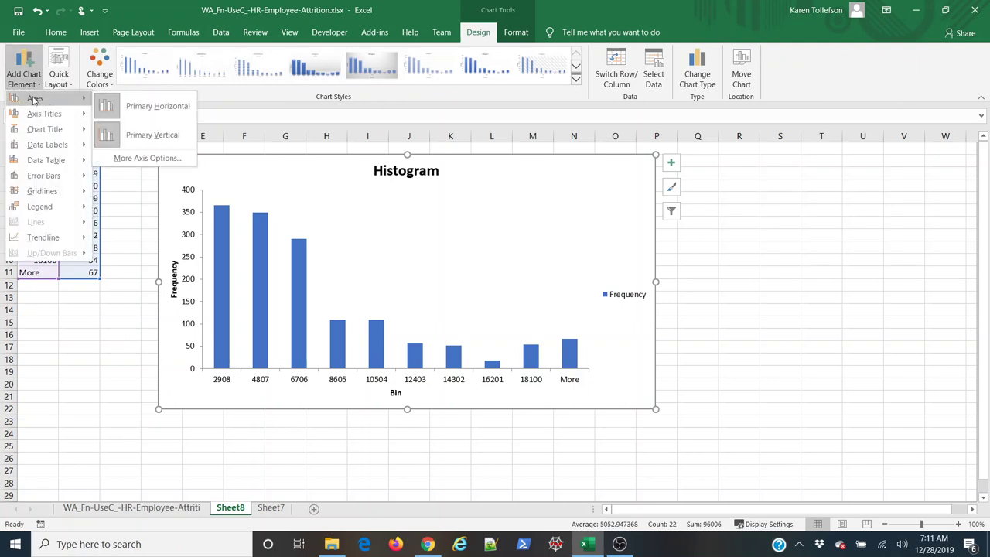
{"action": "left_click", "coordinate": [144, 111]}
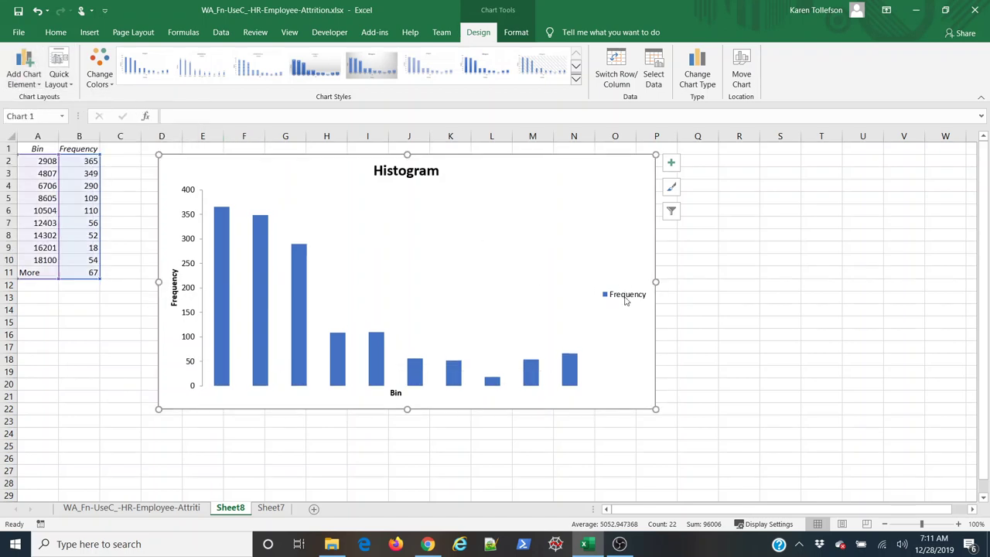
{"action": "left_click", "coordinate": [20, 74]}
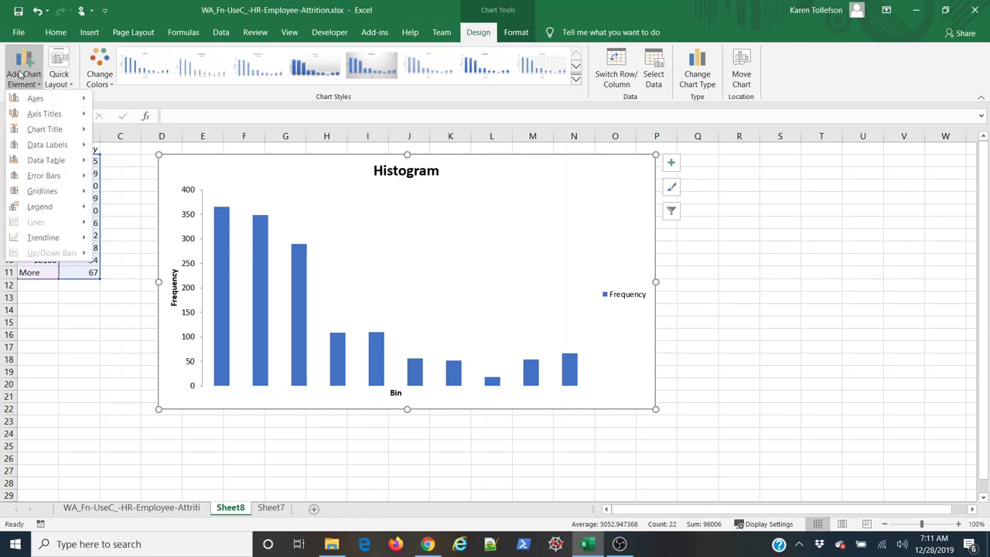
{"action": "mouse_move", "coordinate": [40, 214]}
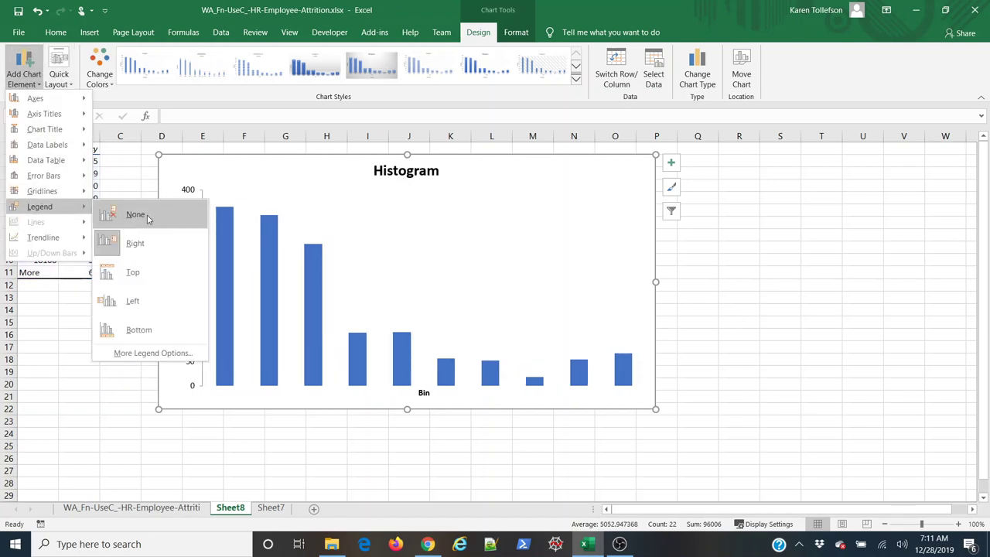
{"action": "left_click", "coordinate": [160, 217]}
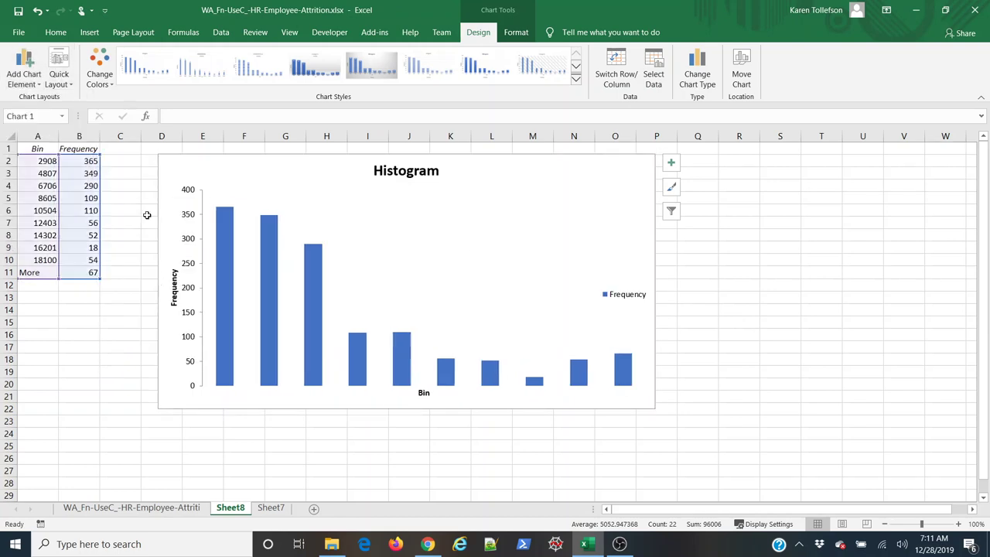
Step: Set the Frequency series gap width to 3% so the bars touch
{"action": "right_click", "coordinate": [313, 295]}
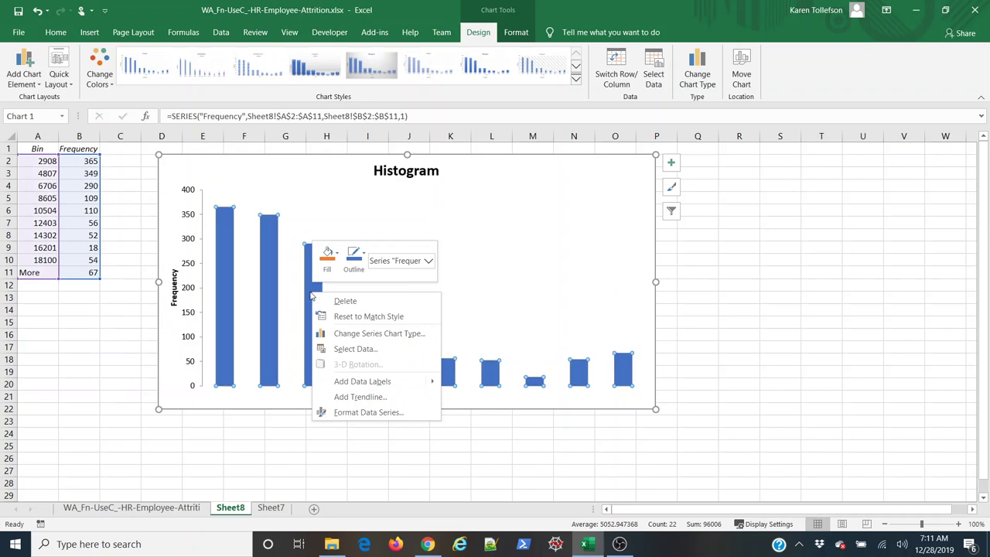
{"action": "left_click", "coordinate": [356, 413]}
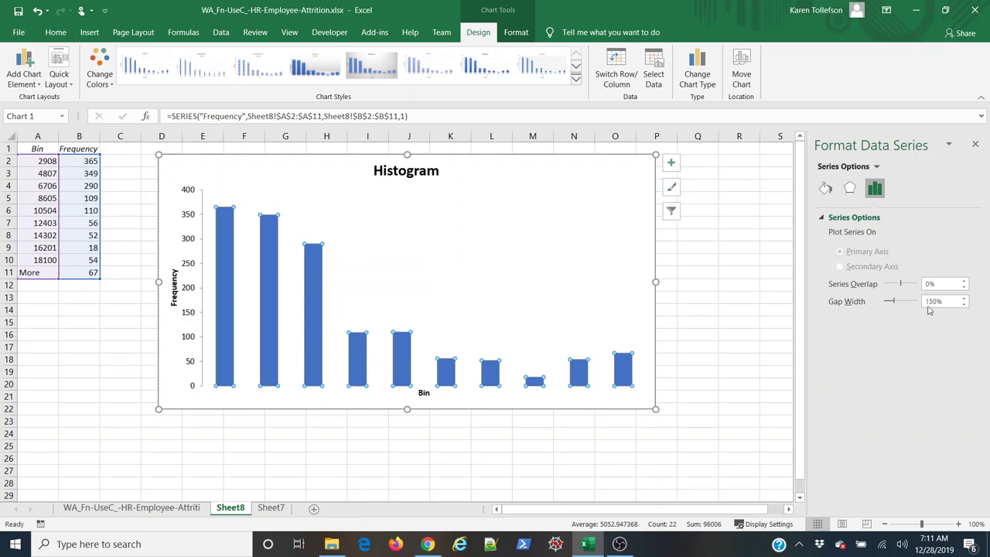
{"action": "left_click_drag", "start_coordinate": [943, 302], "coordinate": [924, 303]}
{"action": "type", "text": "3"}
{"action": "key", "text": "Return"}
{"action": "left_click", "coordinate": [721, 370]}
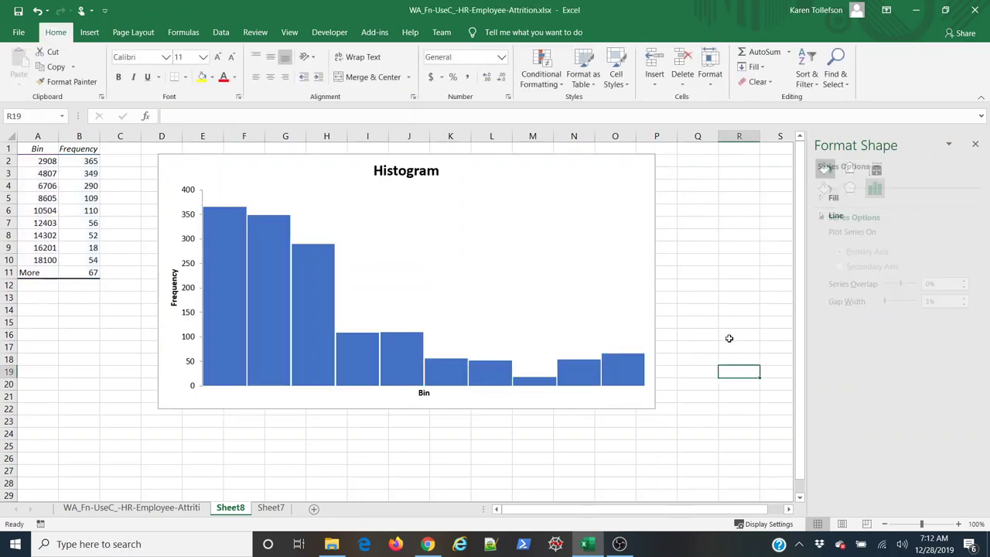
Step: Drag the chart's corner to make the histogram larger
{"action": "left_click", "coordinate": [974, 144]}
{"action": "left_click_drag", "start_coordinate": [655, 407], "coordinate": [709, 446]}
{"action": "left_click", "coordinate": [776, 358]}
{"action": "left_click", "coordinate": [839, 359]}
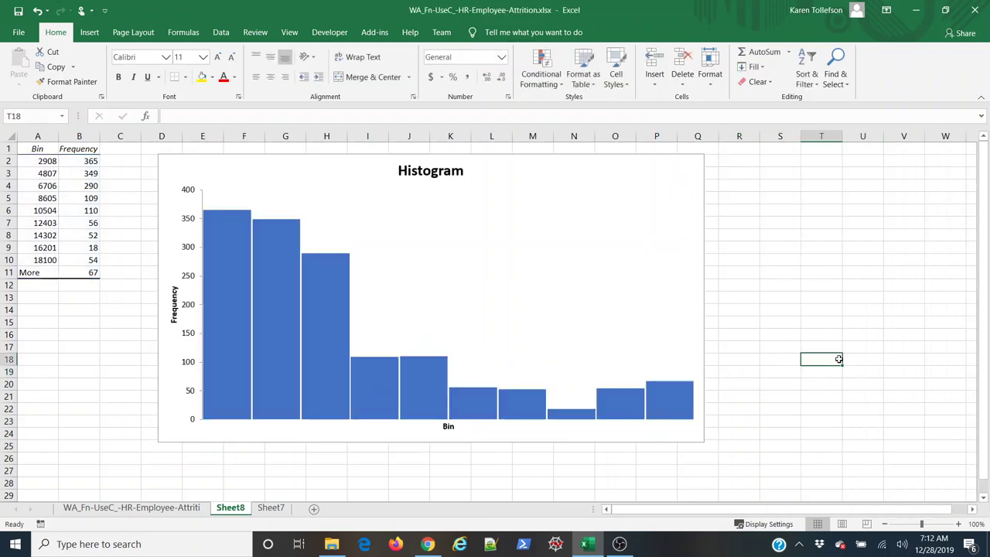